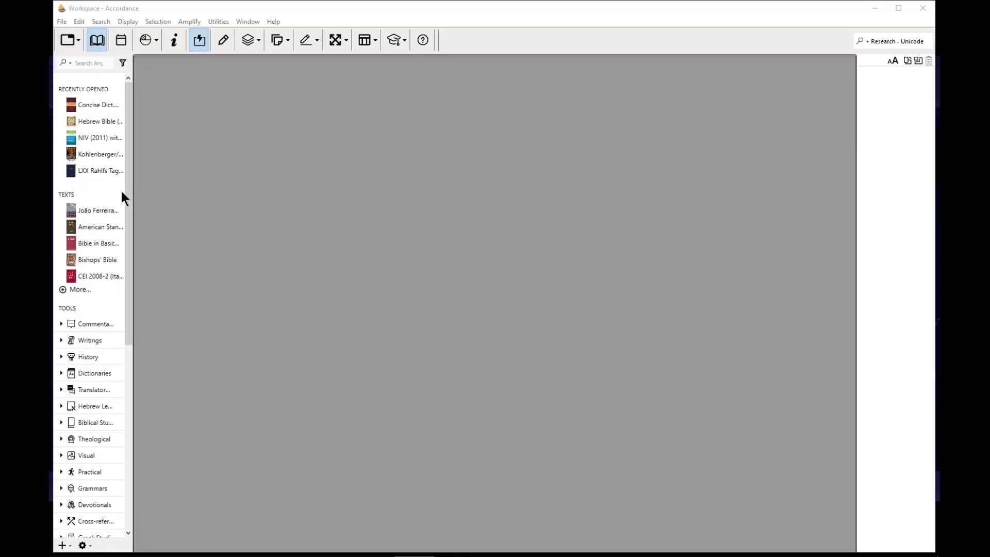
Search the Library for 'greek nt' and open Greek NT (tagged).
click(96, 62)
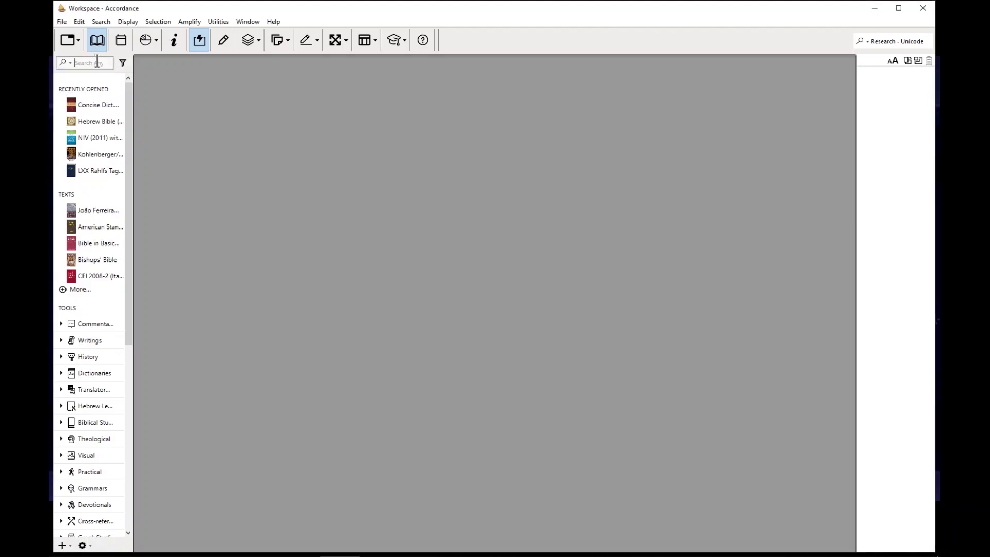
text(greek nt)
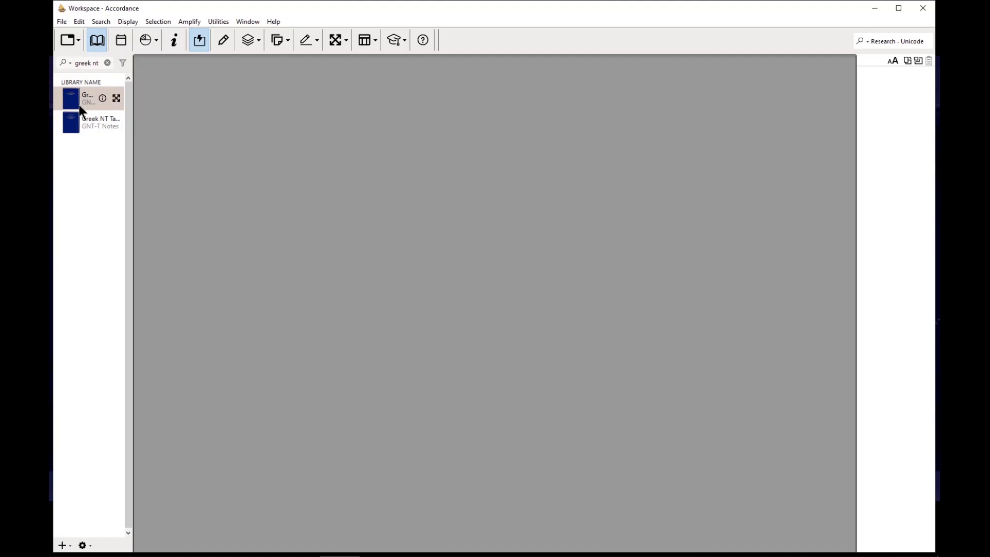
double_click(80, 103)
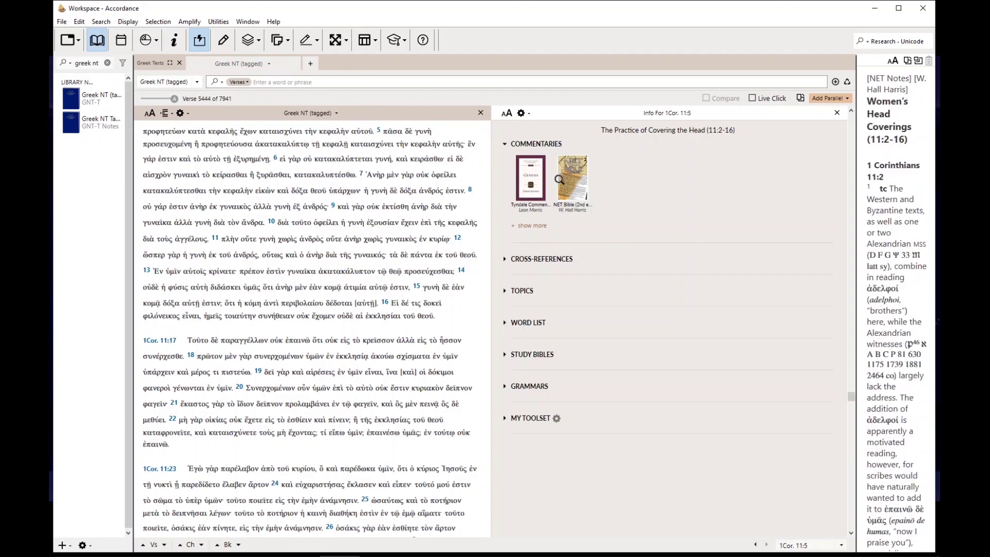
Open and close the Tyndale Commentary, then list more commentaries in the Info pane.
mouse_move(527, 188)
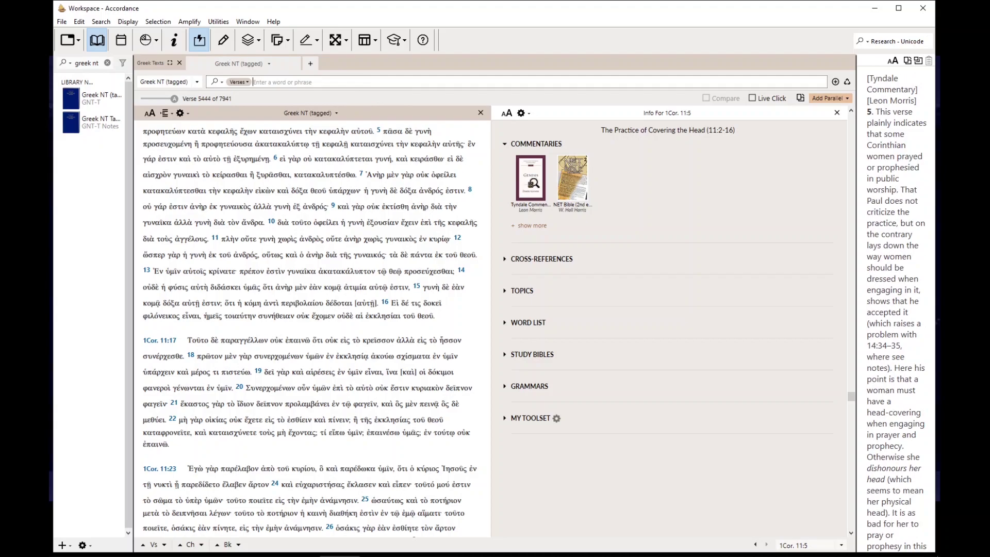
click(536, 183)
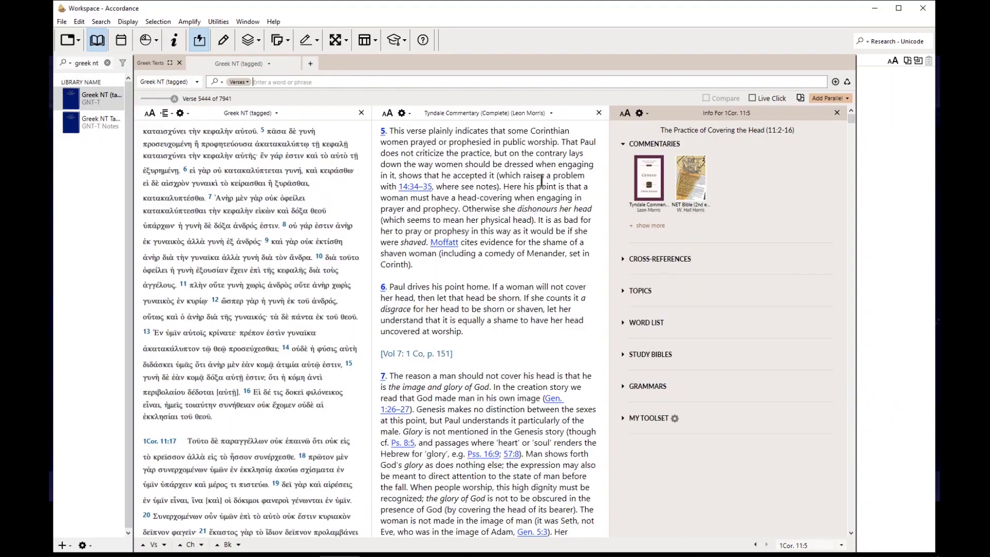
click(598, 113)
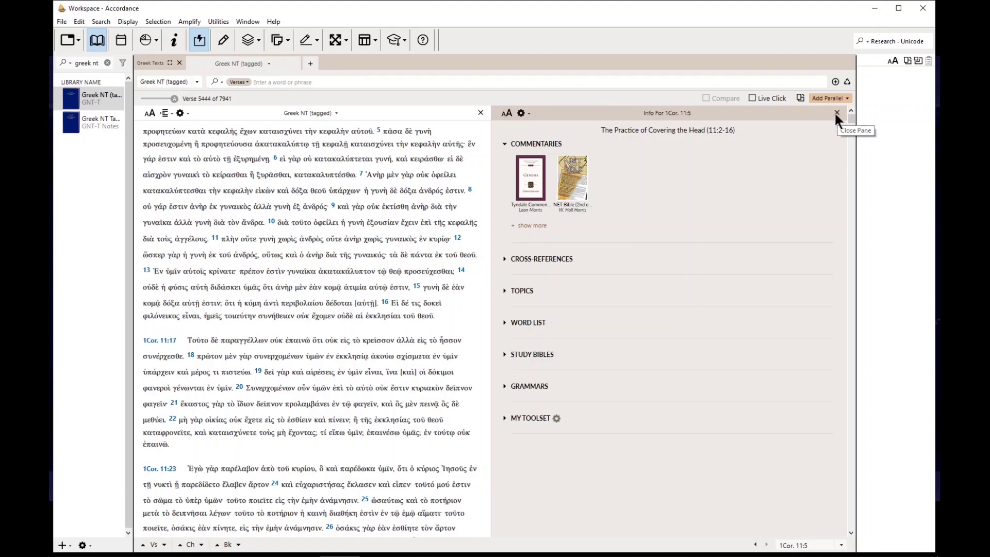
mouse_move(528, 192)
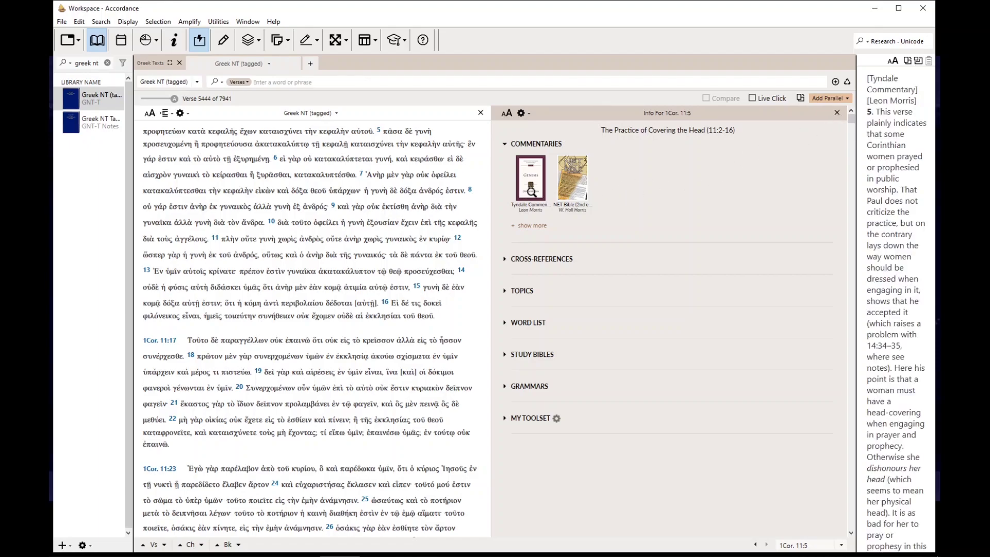
click(533, 225)
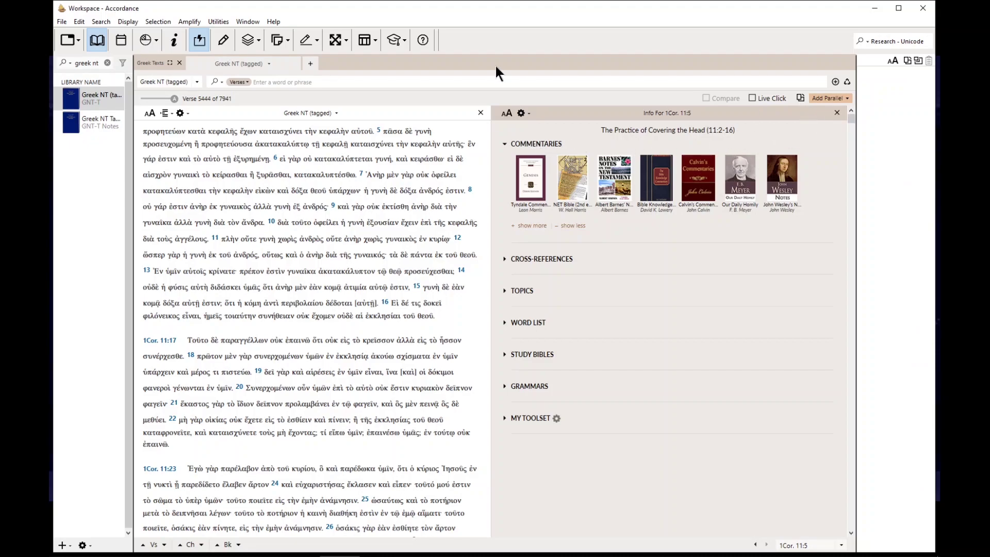
Go to Matthew 1 with 'matt 1' and close the Info pane so the text fills the width.
click(470, 82)
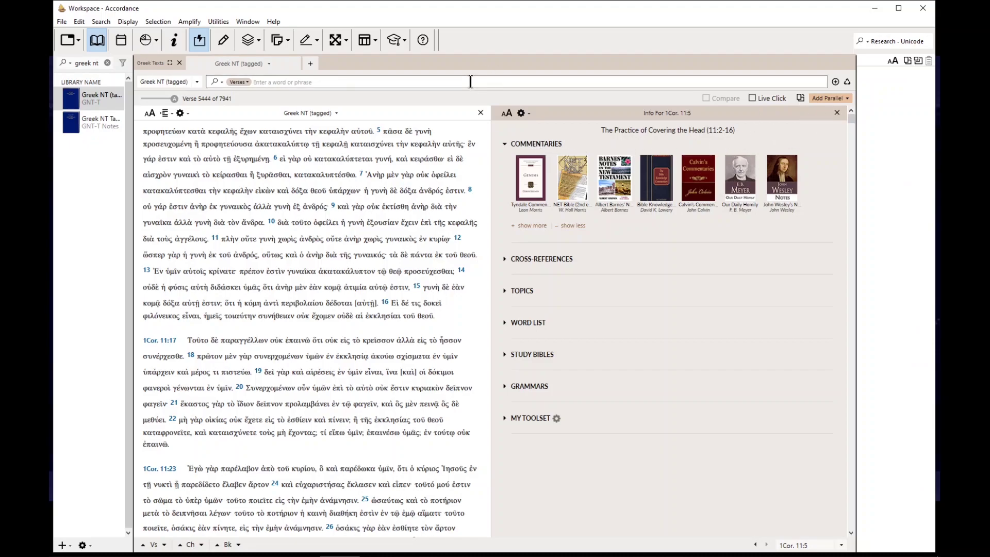
text(matt)
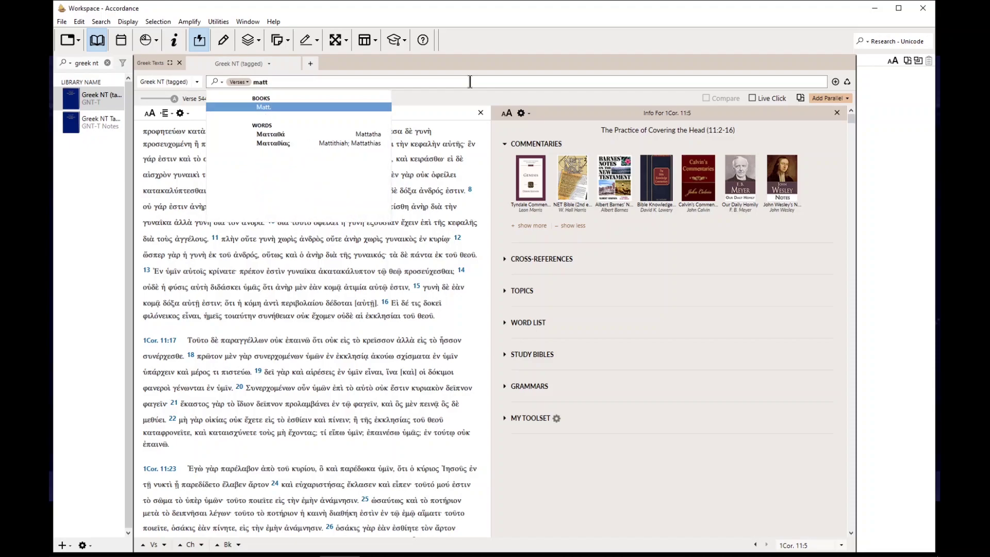
text( 1)
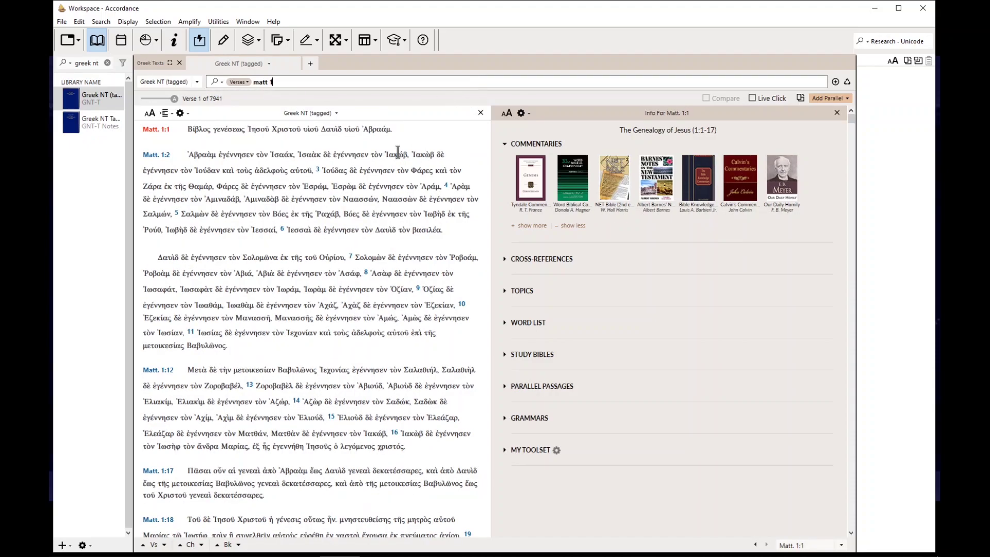
mouse_move(577, 176)
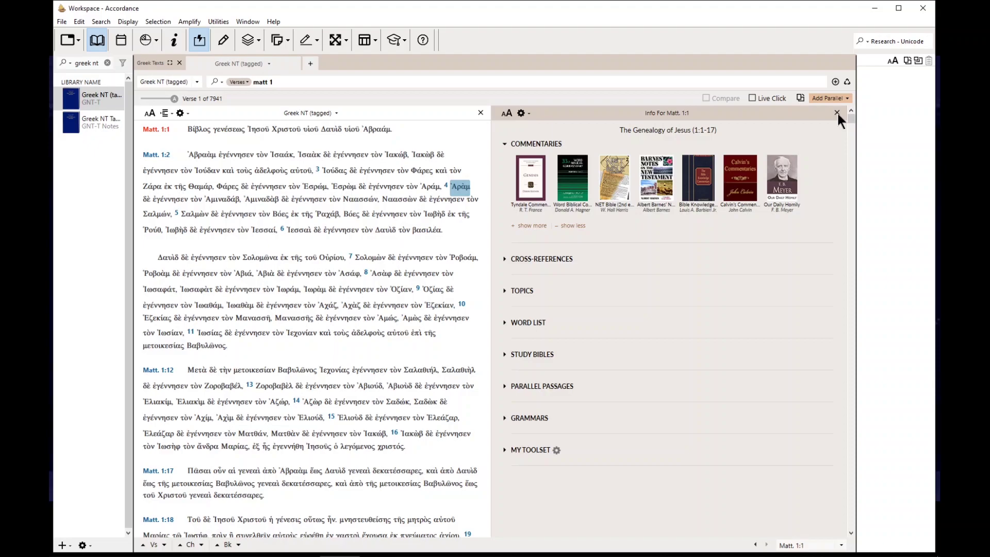
click(837, 112)
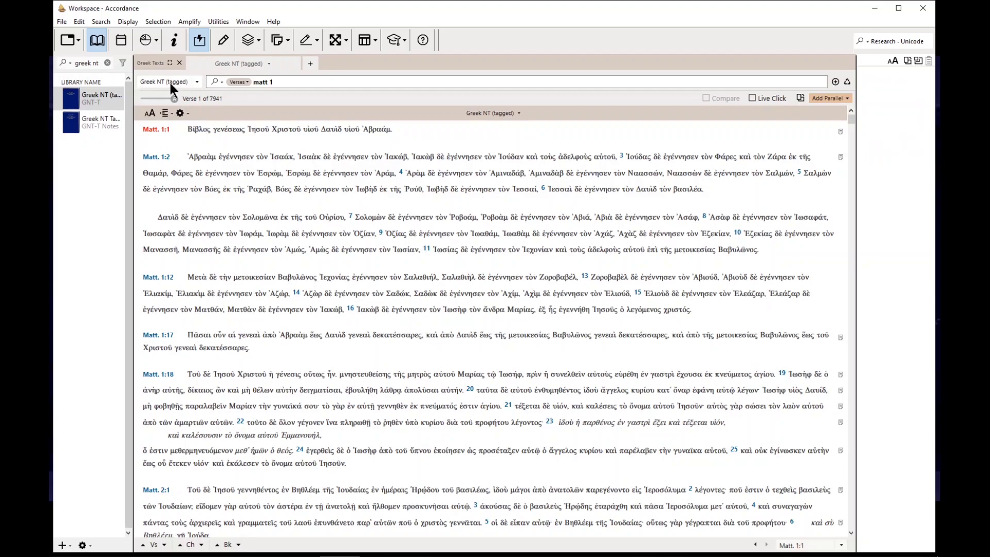
Turn on interlinear rows under each verse and remove the Key row, keeping Lex and part of speech.
click(166, 112)
click(178, 125)
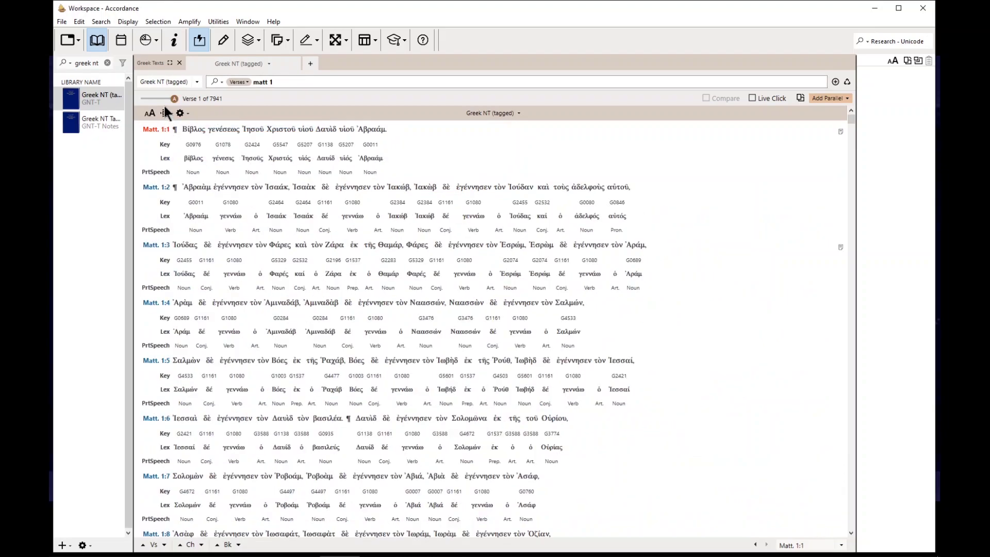
click(165, 113)
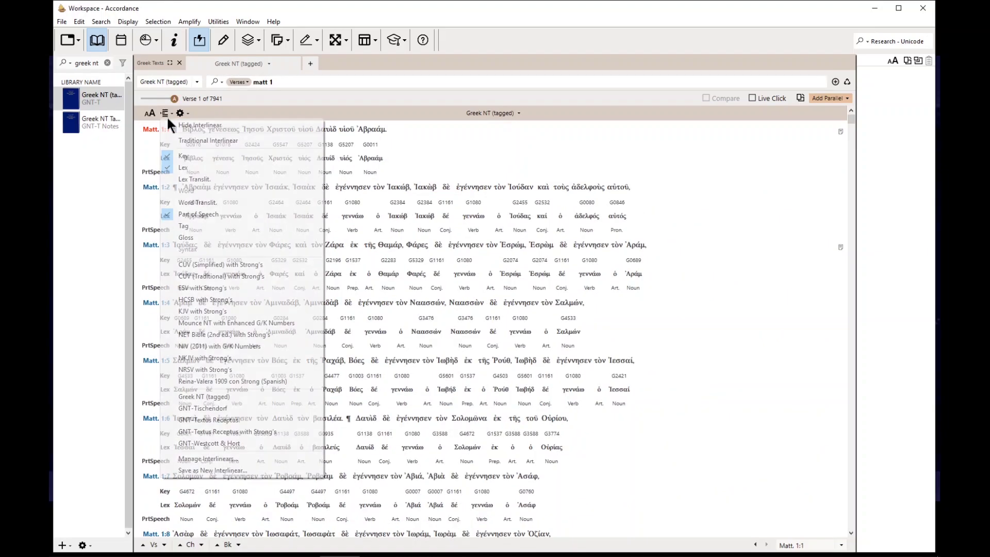
click(182, 156)
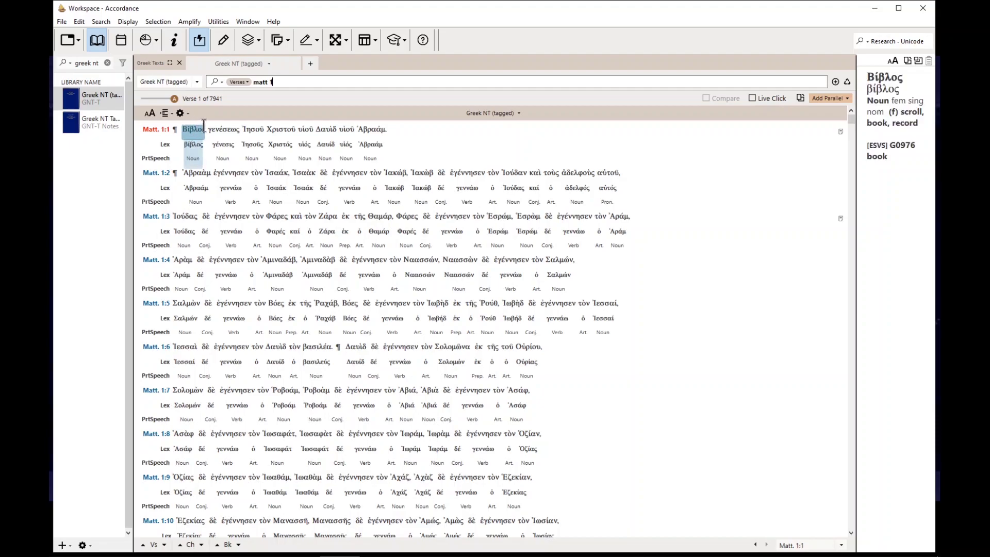
click(181, 113)
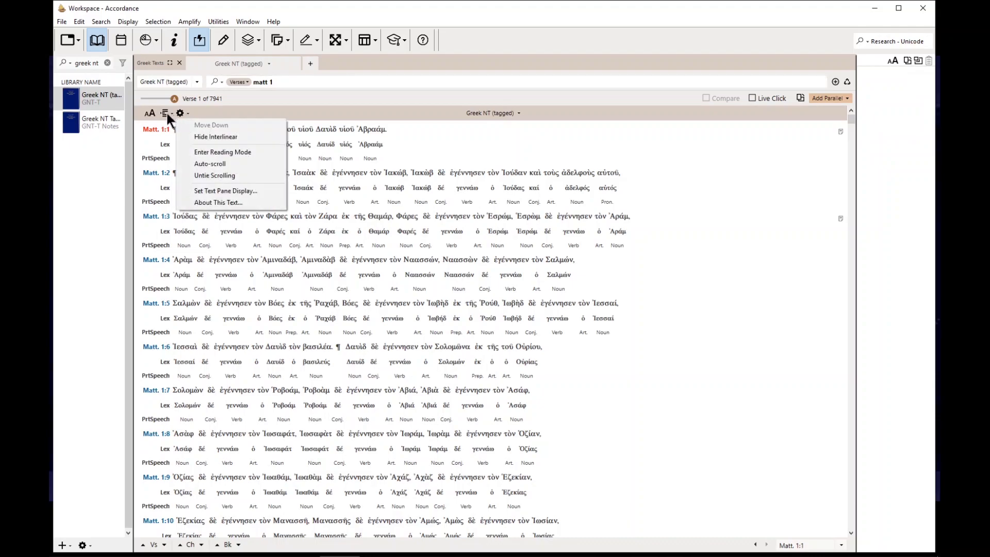
click(166, 111)
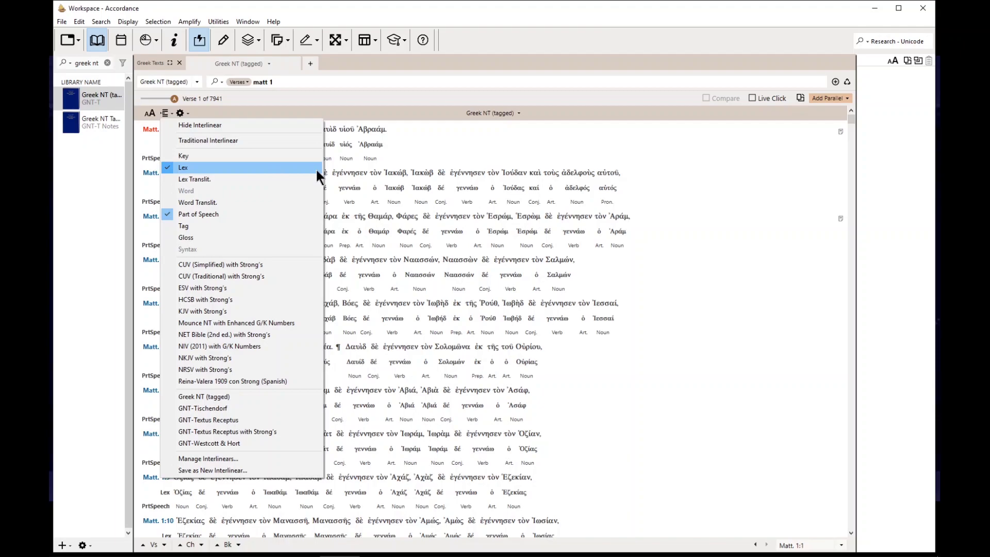
click(453, 163)
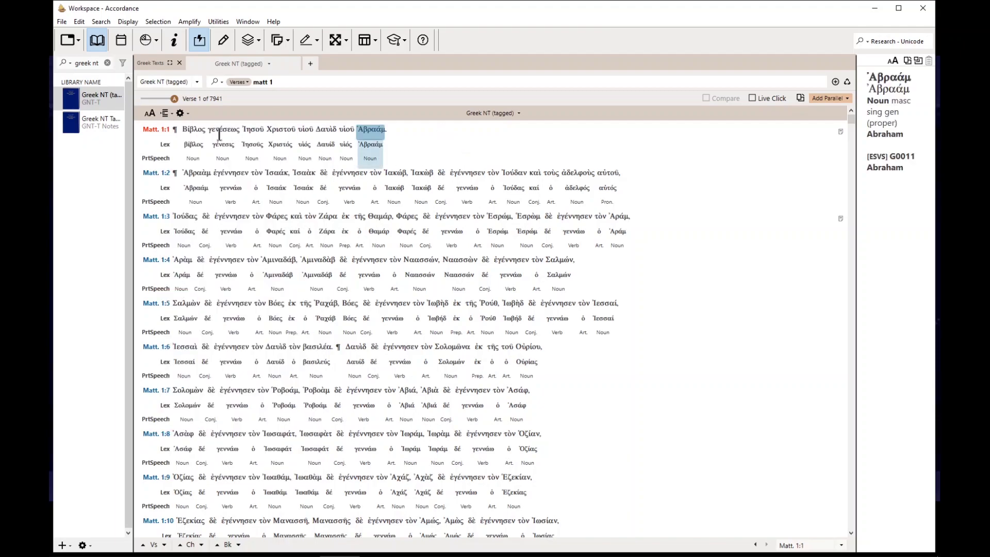
Enlarge the Greek text and interlinear font size.
click(152, 112)
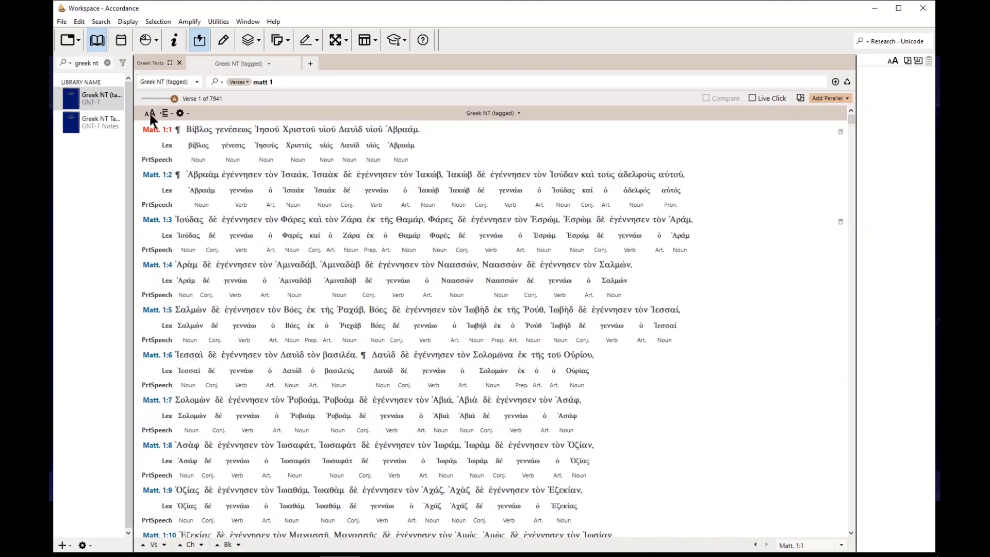
click(152, 112)
click(154, 112)
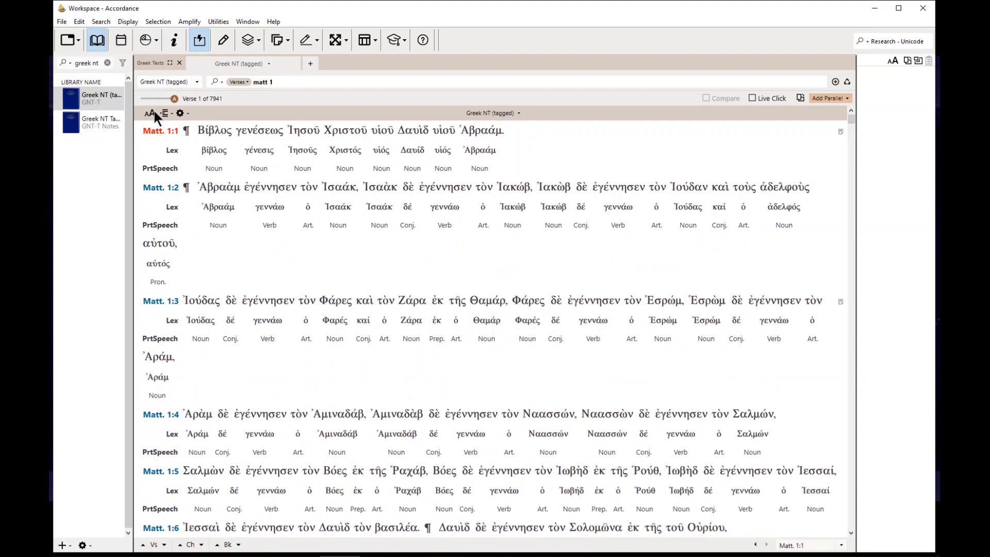
View Instant Details for Ἀβραὰμ and ἐγέννησεν in Matt. 1:2.
mouse_move(229, 195)
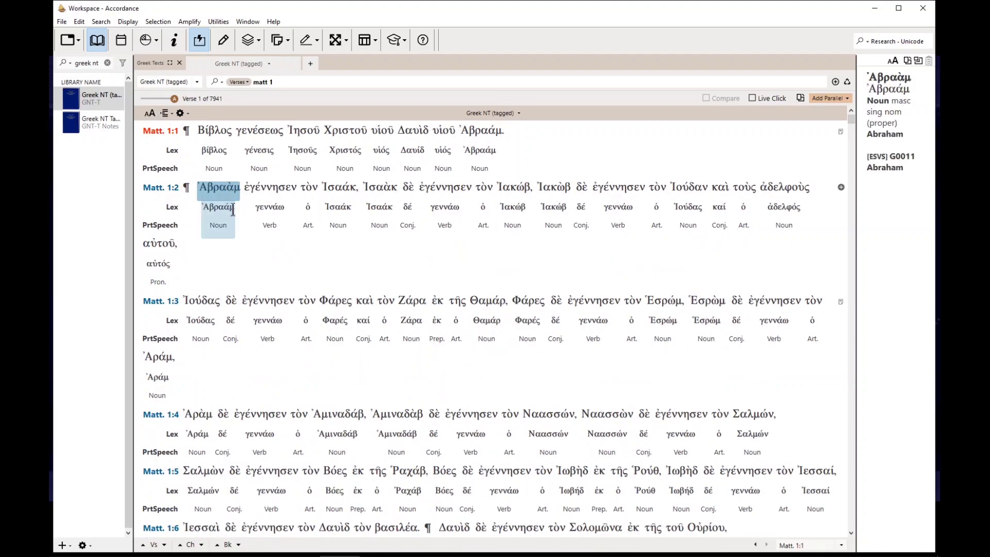
mouse_move(299, 192)
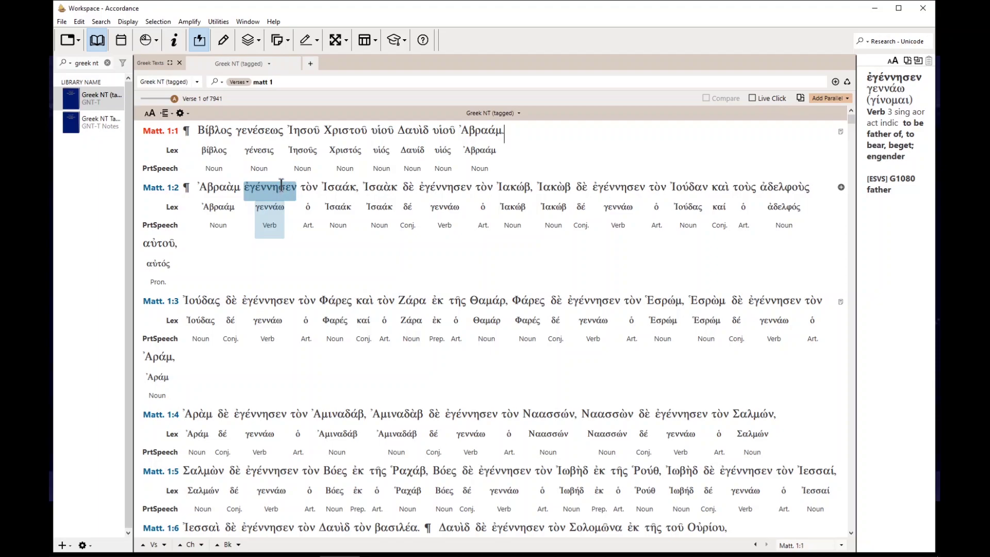
mouse_move(288, 175)
click(219, 206)
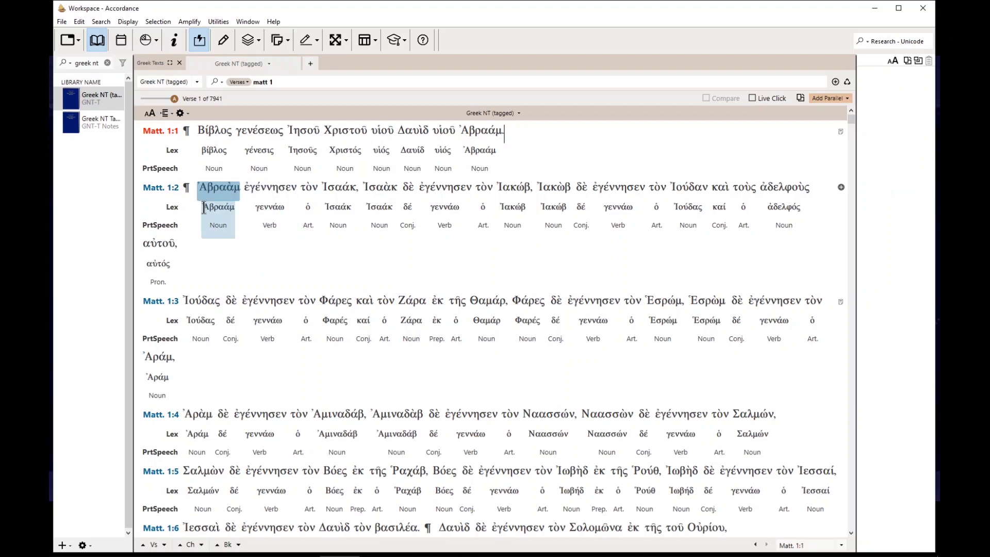
click(283, 211)
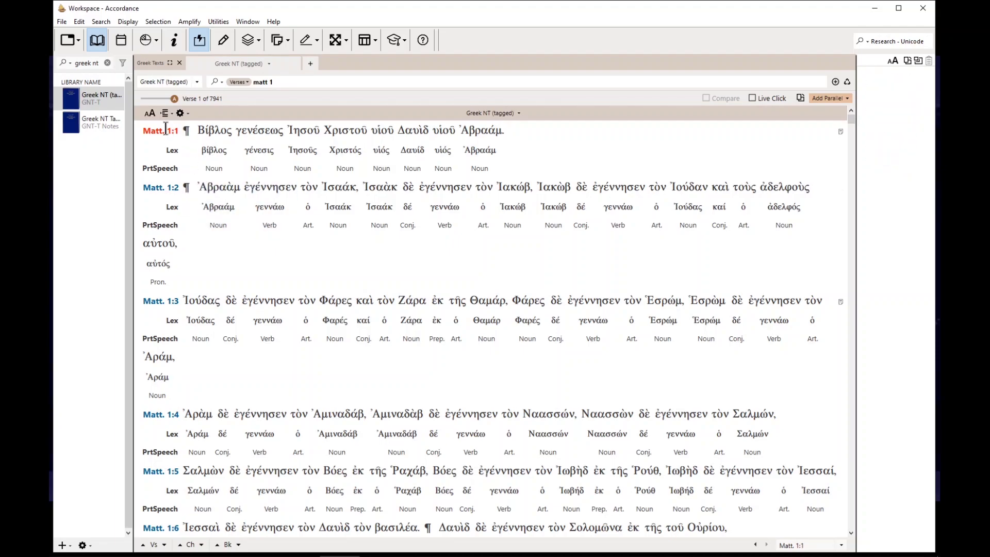
click(165, 112)
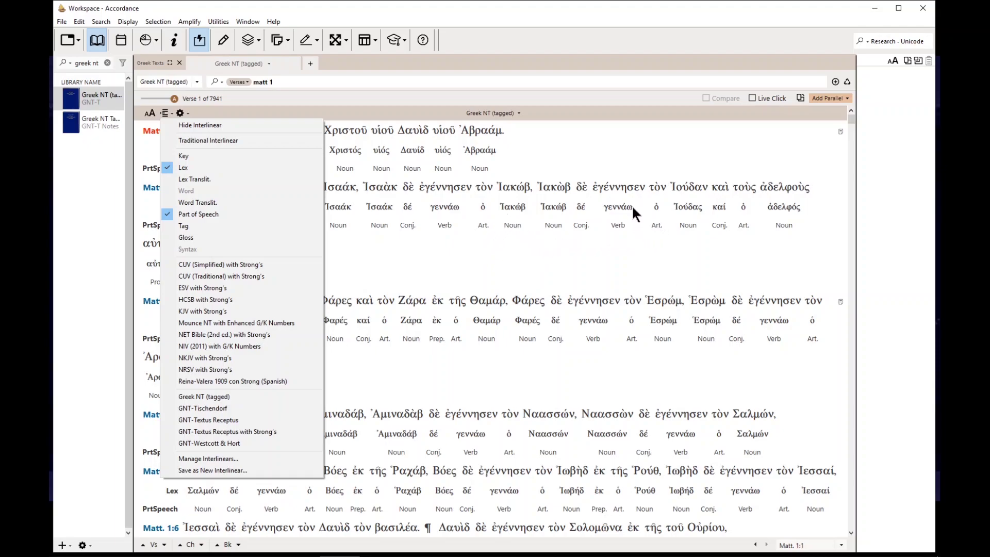
Add a Tag row of parsing codes to the interlinear.
click(224, 225)
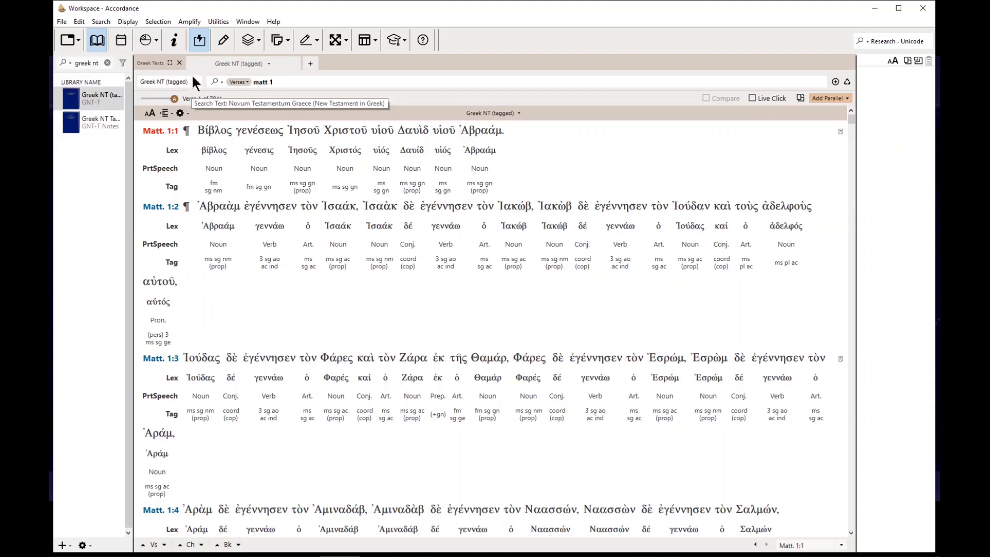
Add an English Gloss row beneath each word of the interlinear.
click(163, 113)
click(185, 238)
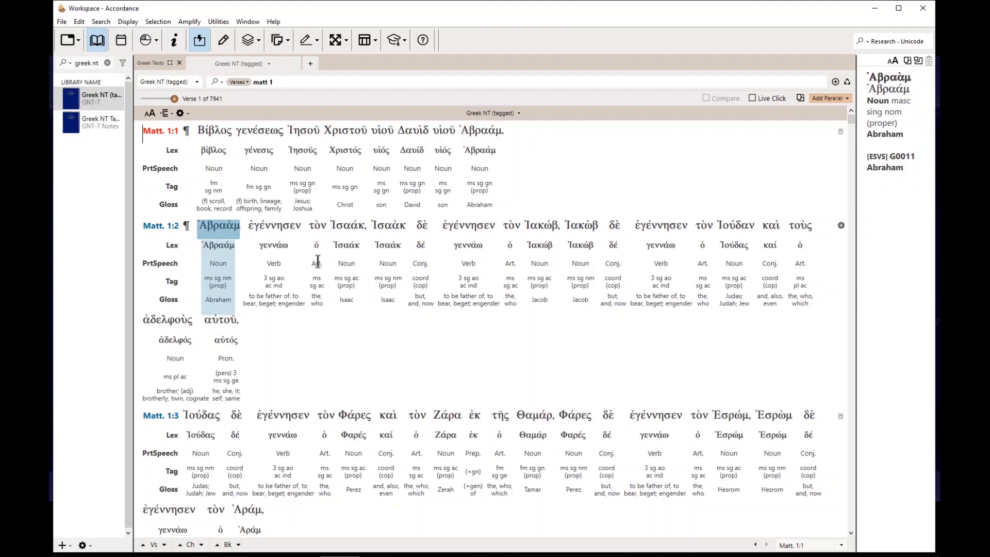
Add NIV (2011) with G/K Numbers and ESV with Strong's as parallel panes beside the Greek.
click(824, 98)
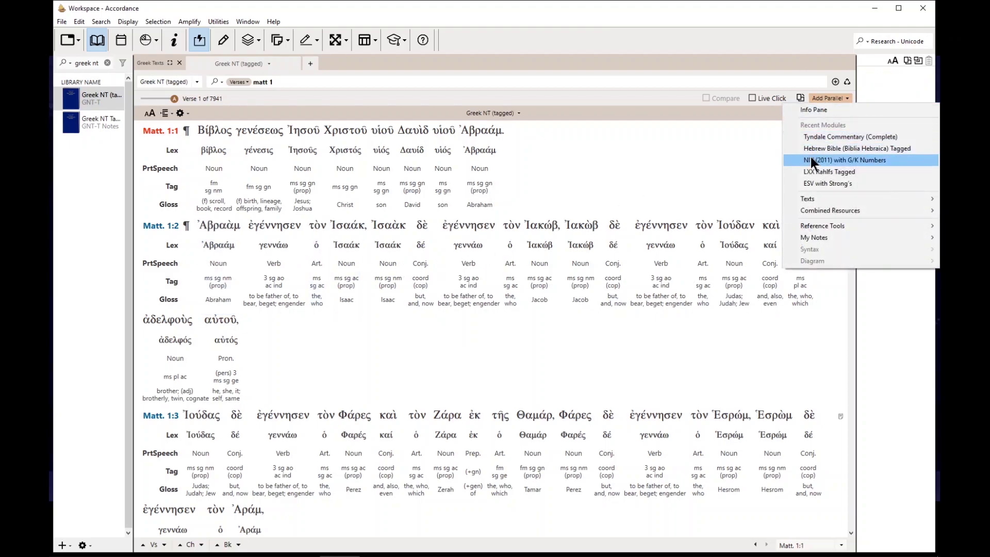
mouse_move(815, 200)
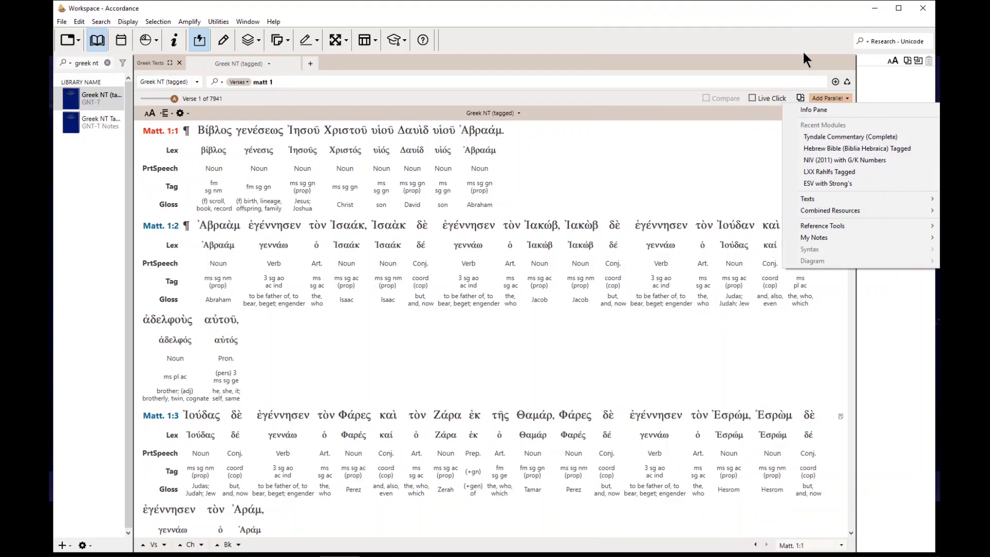
click(804, 49)
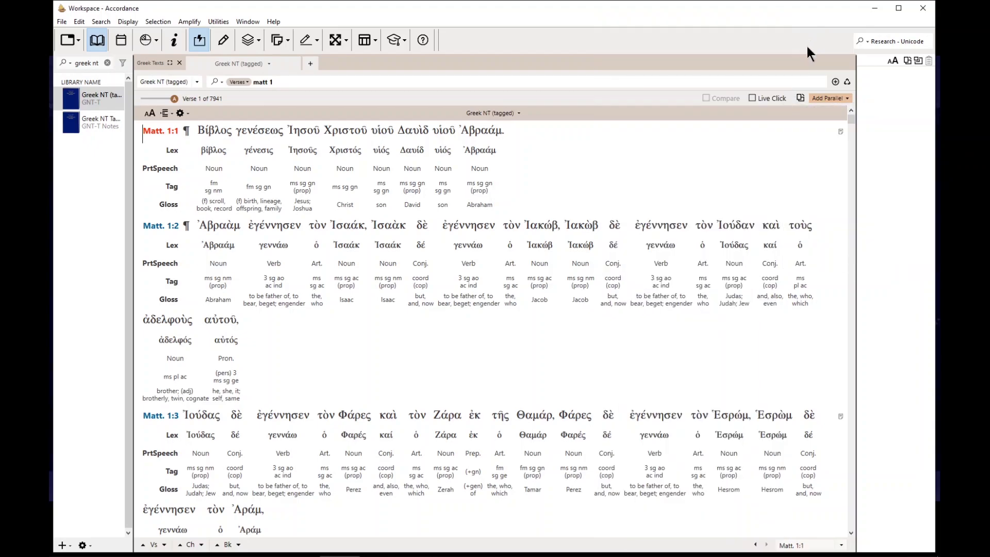
click(825, 98)
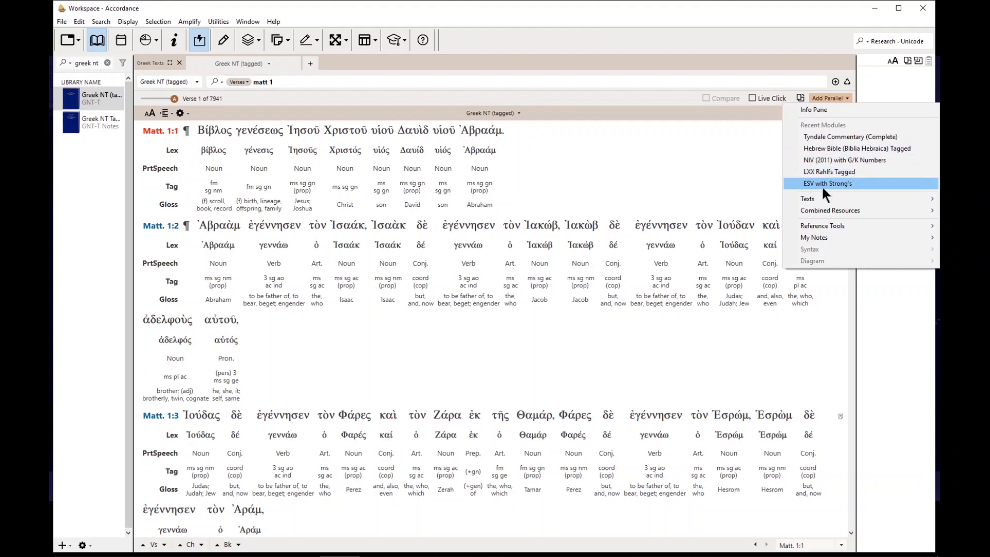
mouse_move(825, 201)
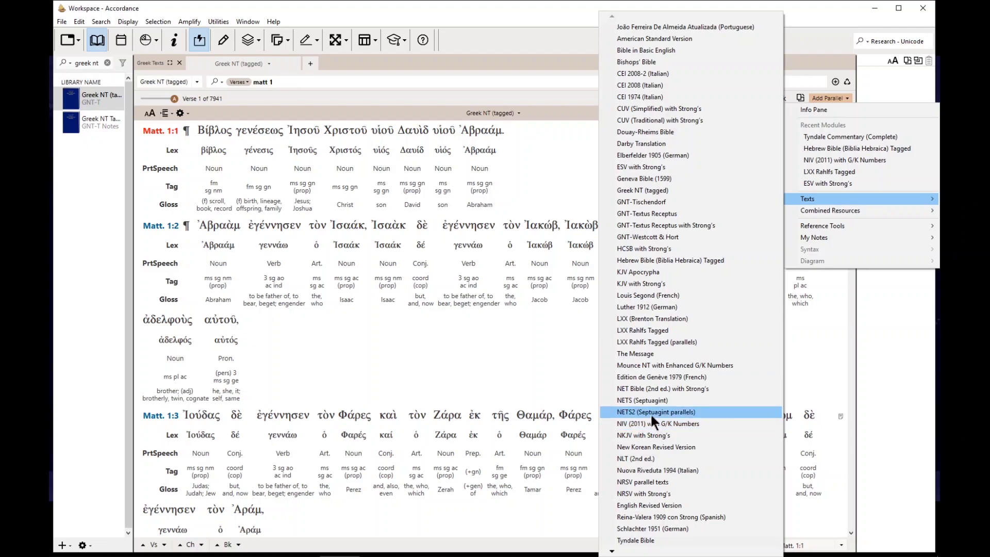
click(638, 425)
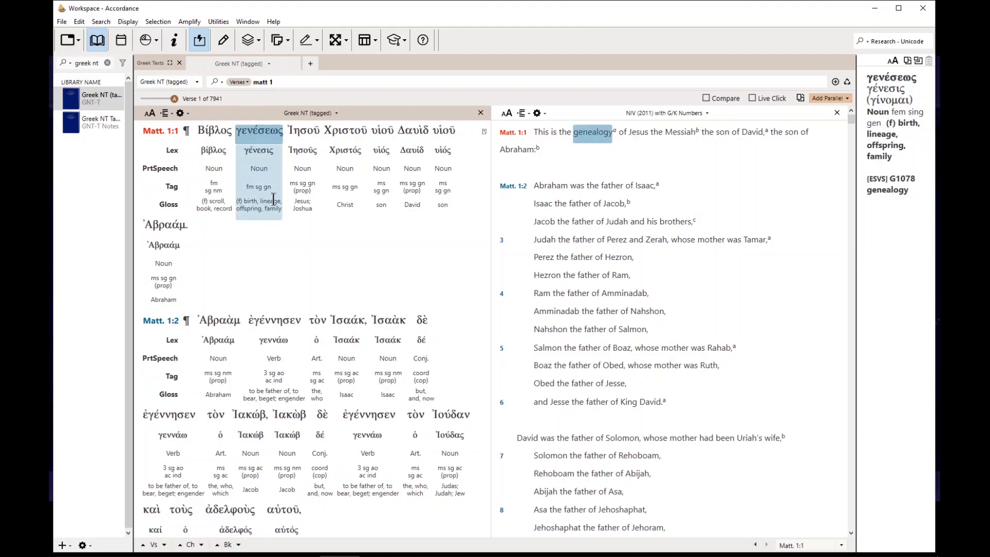
click(830, 98)
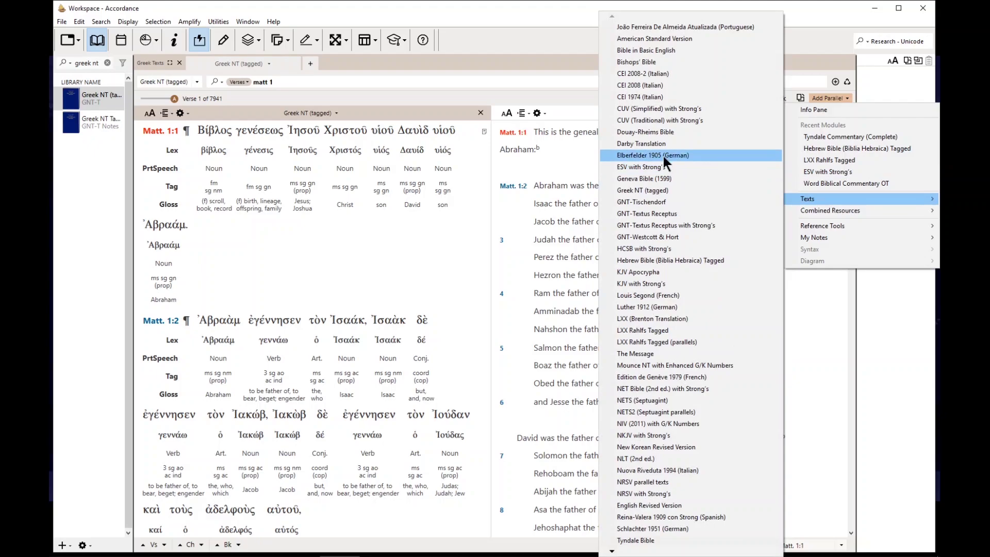
click(669, 167)
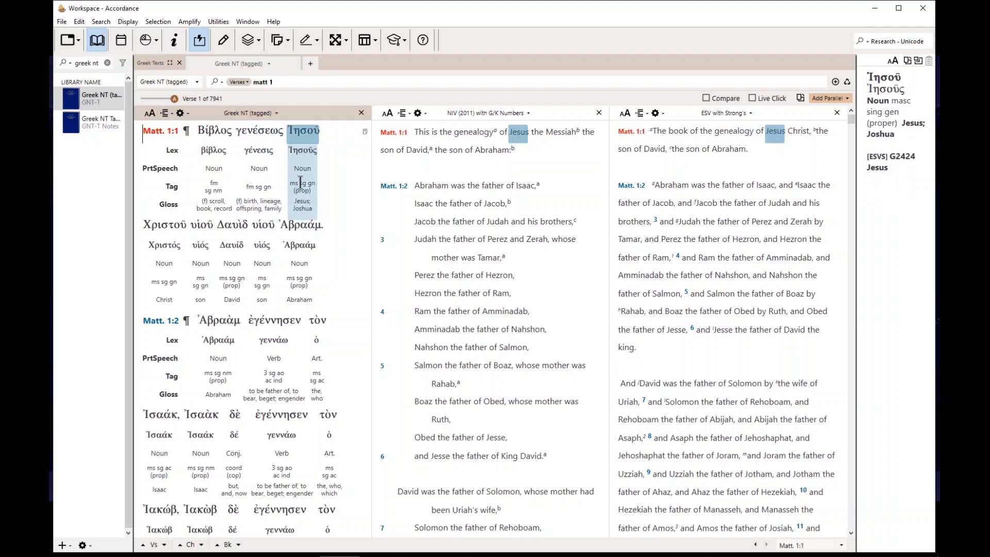
Close the ESV with Strong's parallel pane, leaving the Greek NT and NIV side by side.
click(835, 112)
mouse_move(336, 154)
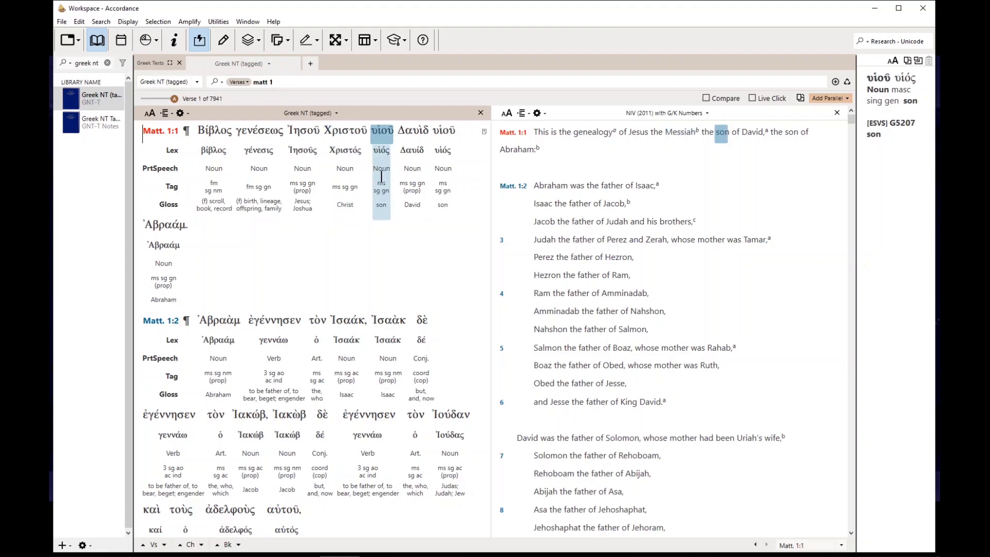
mouse_move(382, 176)
mouse_move(212, 157)
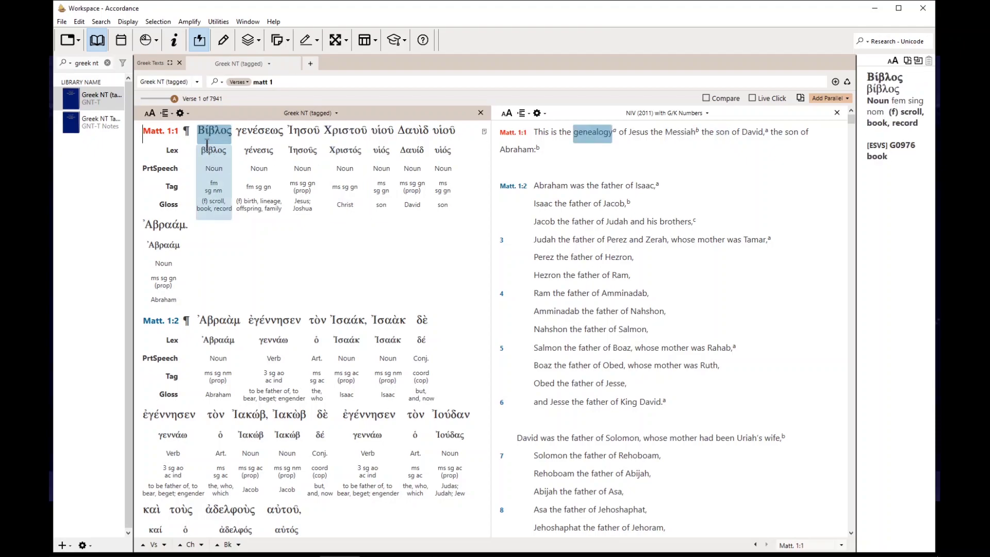
click(166, 113)
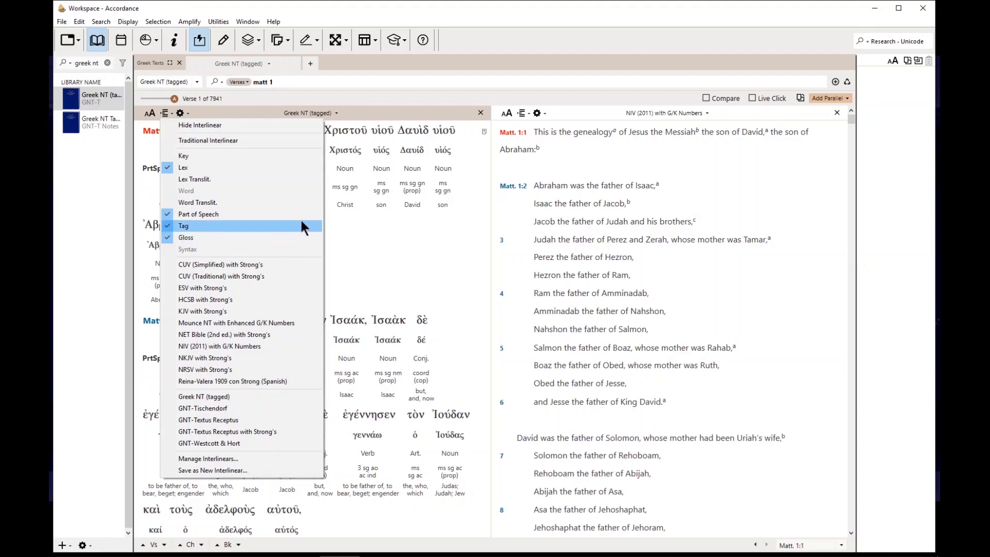
Dismiss the interlinear menu and close the NIV (2011) parallel pane.
click(381, 222)
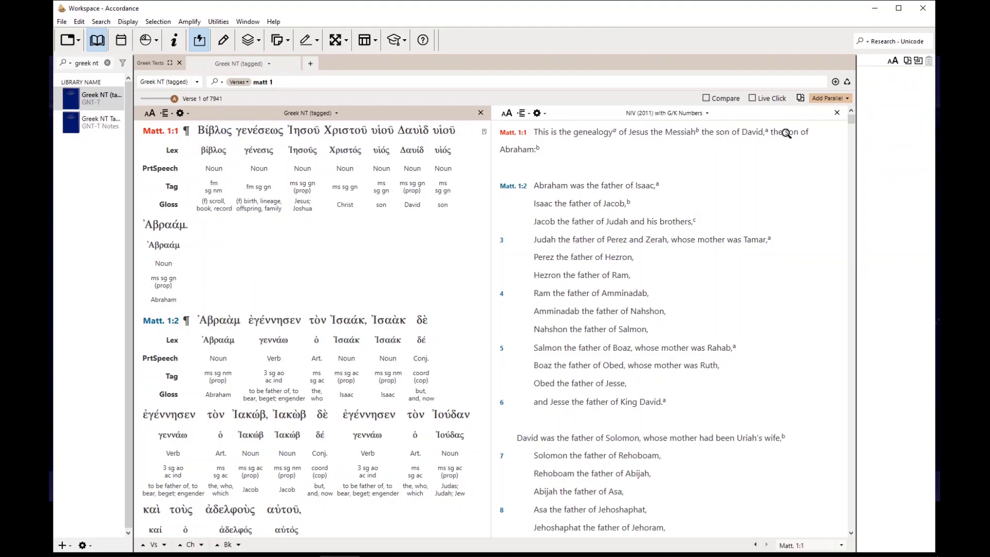
click(836, 112)
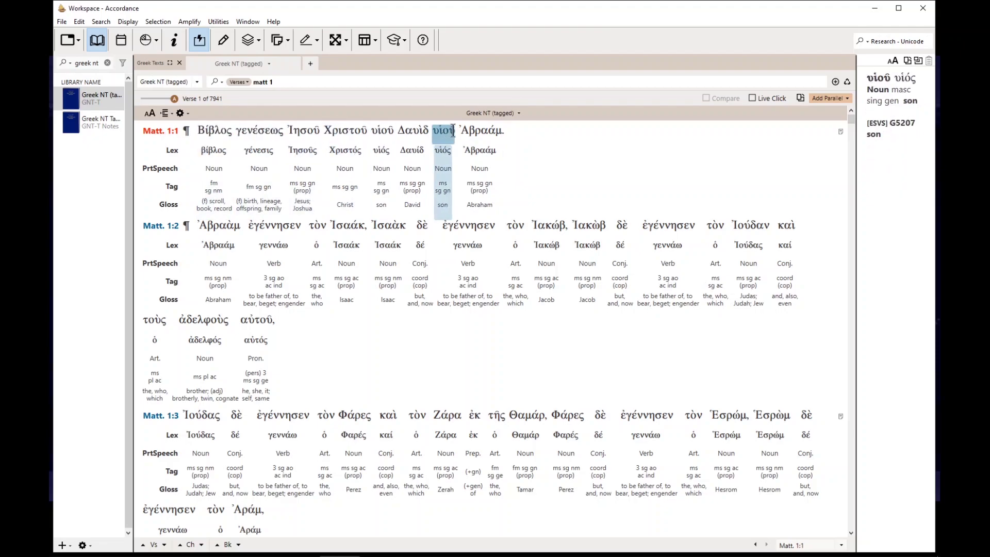
click(166, 114)
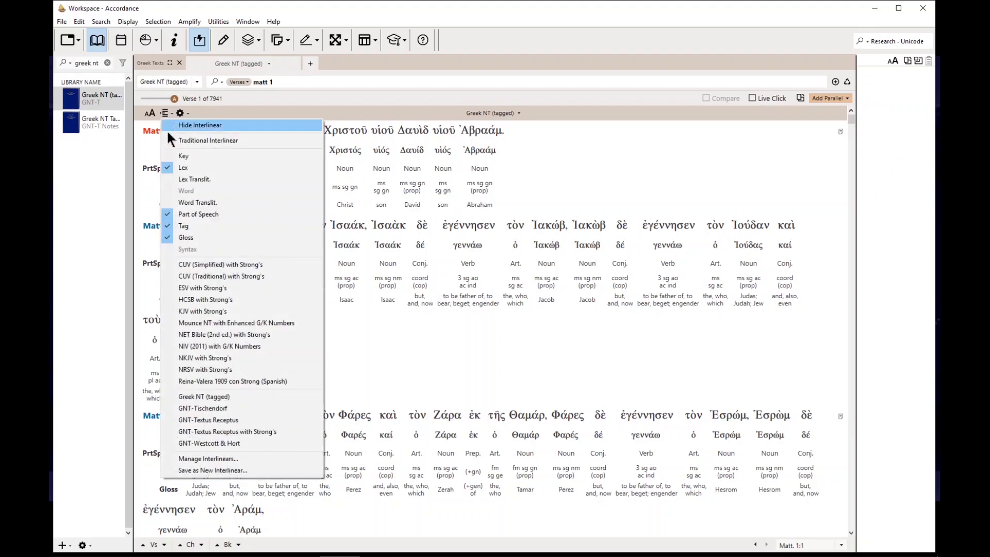
click(178, 179)
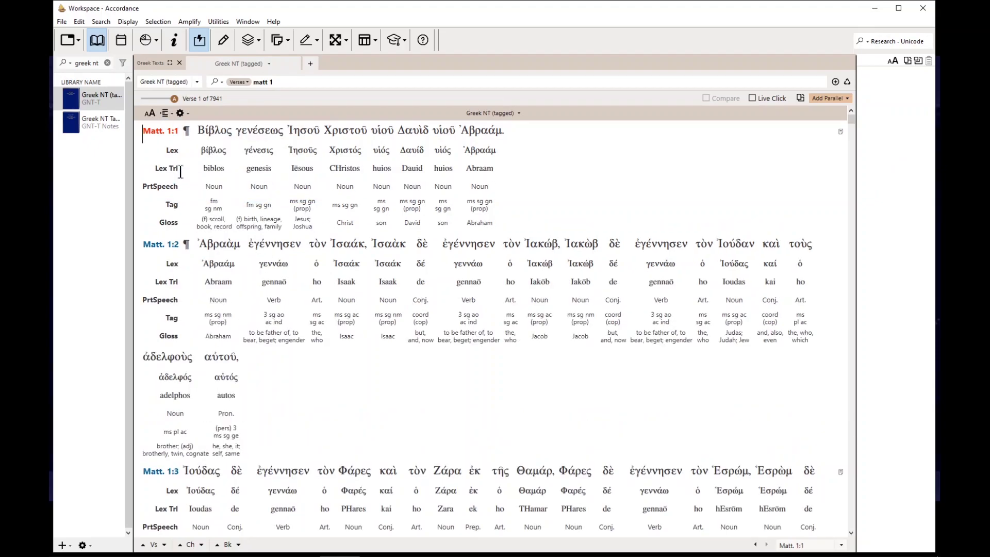
click(180, 113)
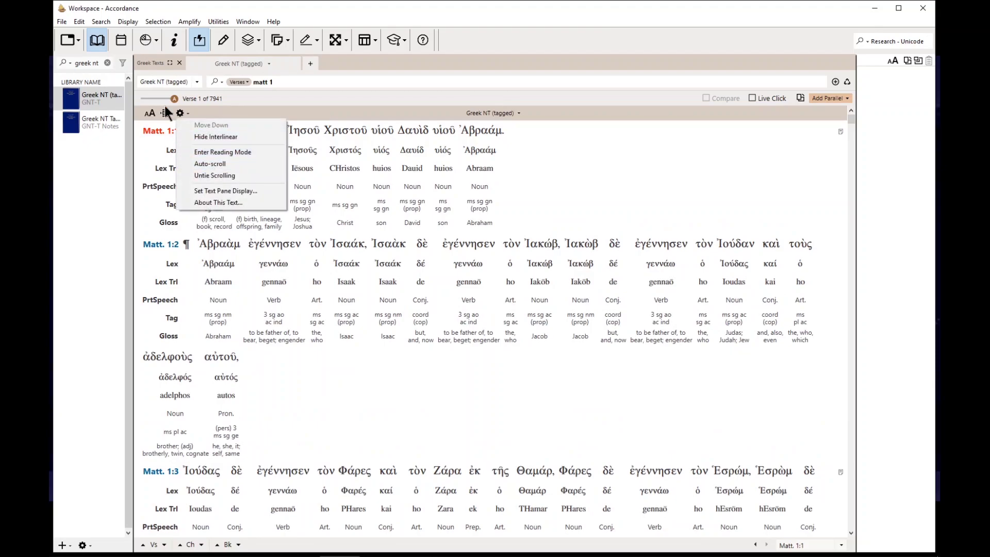
click(165, 113)
click(181, 202)
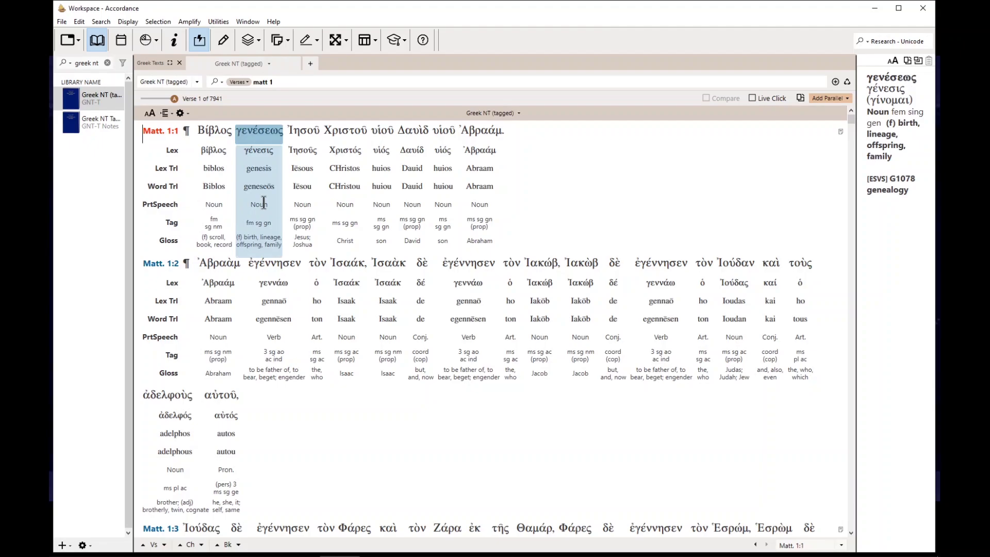
click(165, 113)
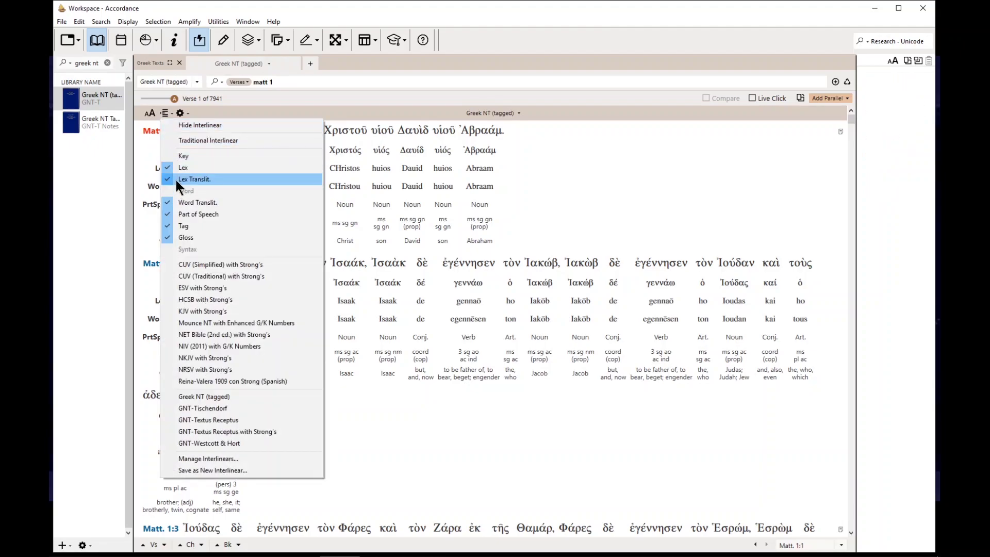
click(176, 181)
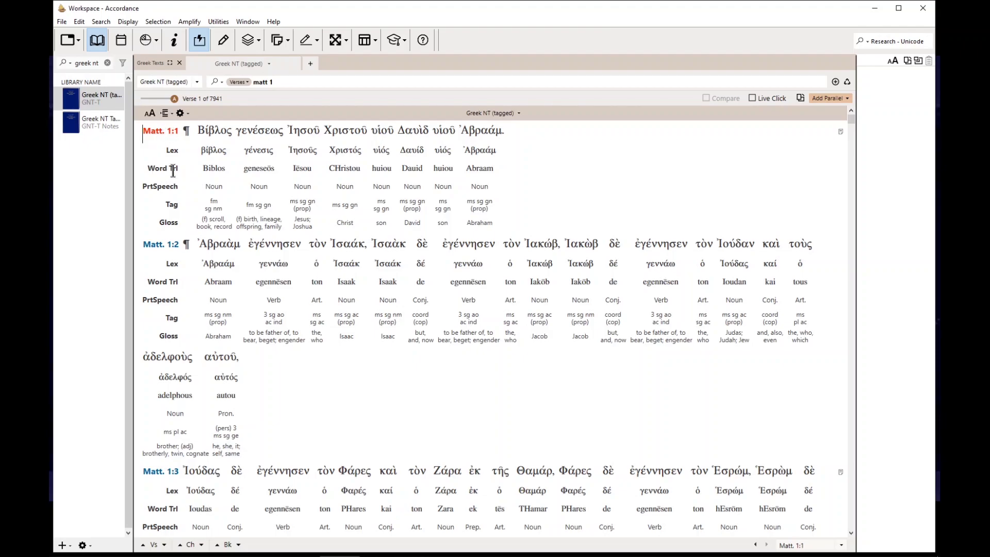
mouse_move(201, 147)
click(165, 115)
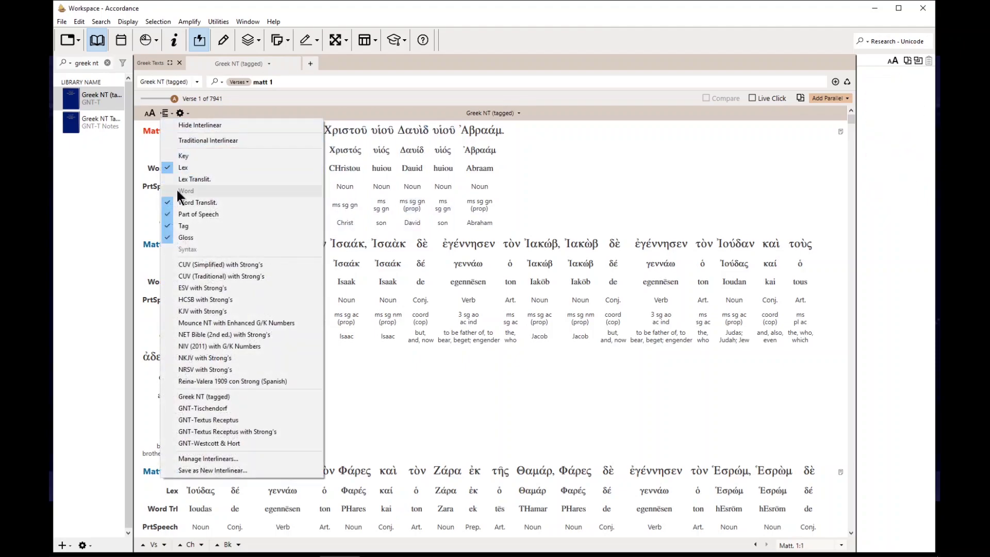
click(183, 202)
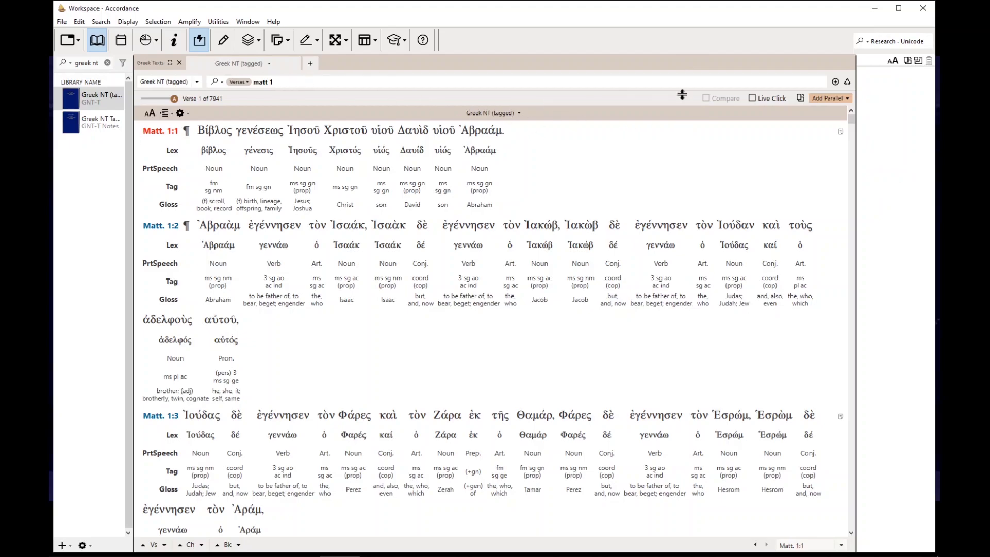
Add ESV with Strong's as a parallel pane, then close it again.
click(824, 100)
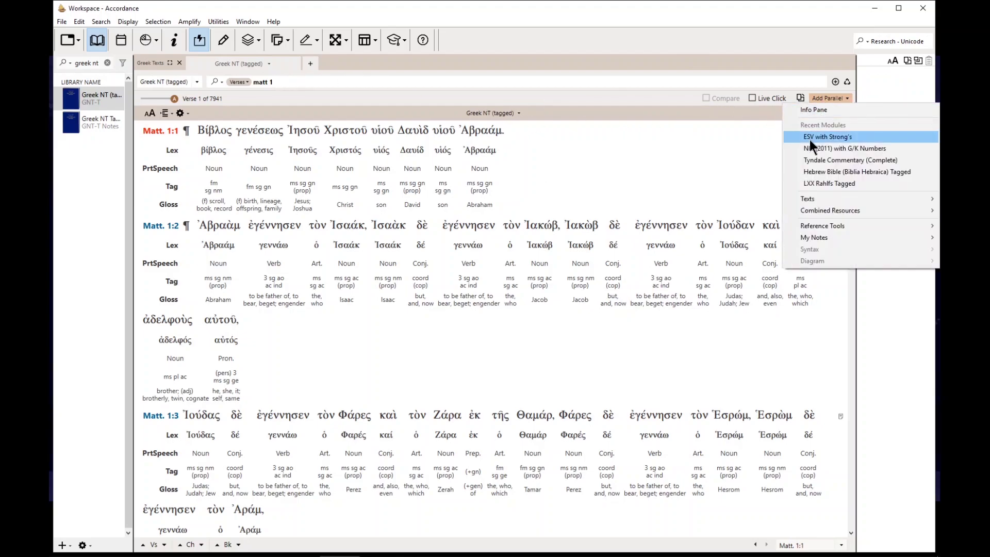
click(811, 137)
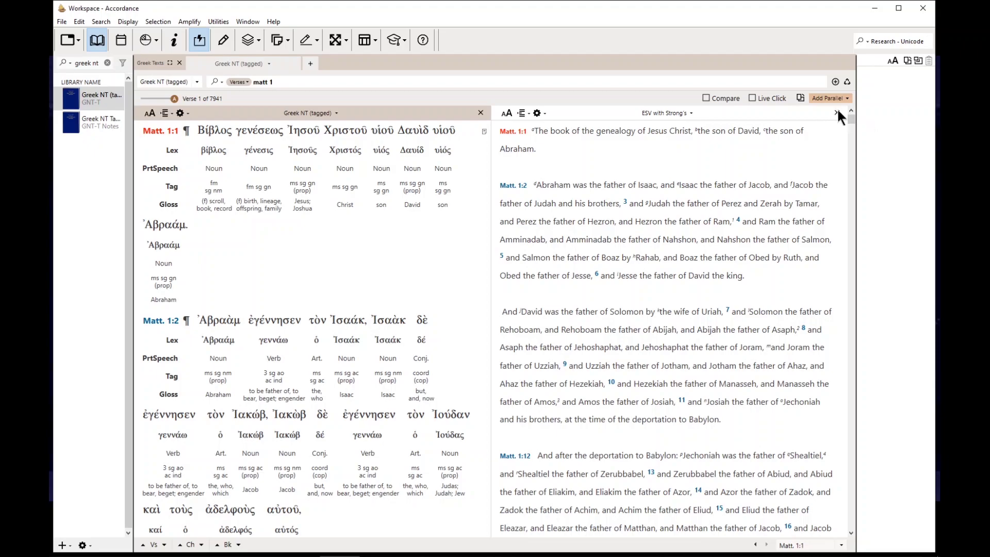
click(836, 112)
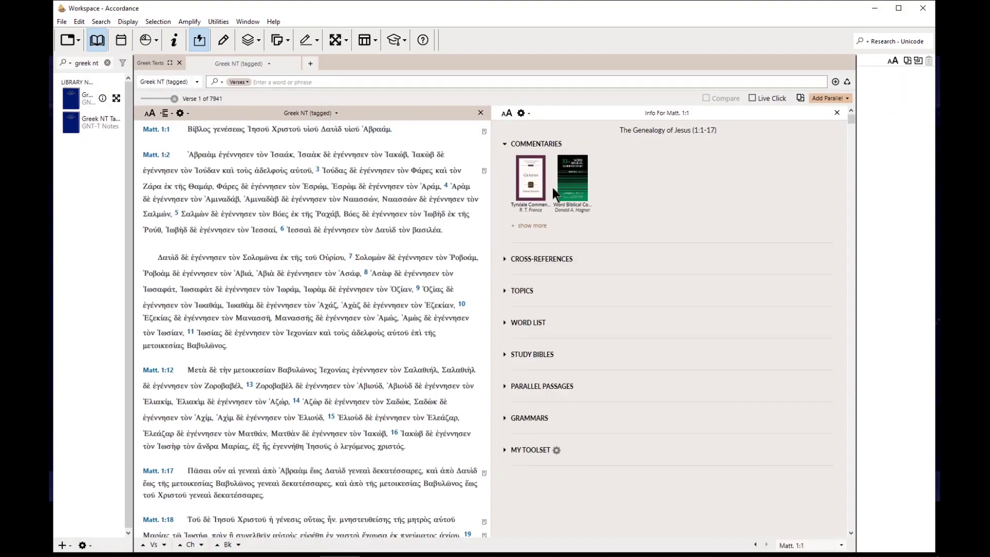
Open and close the Word Biblical Commentary for Matthew 1:1, then close the Info pane.
click(597, 183)
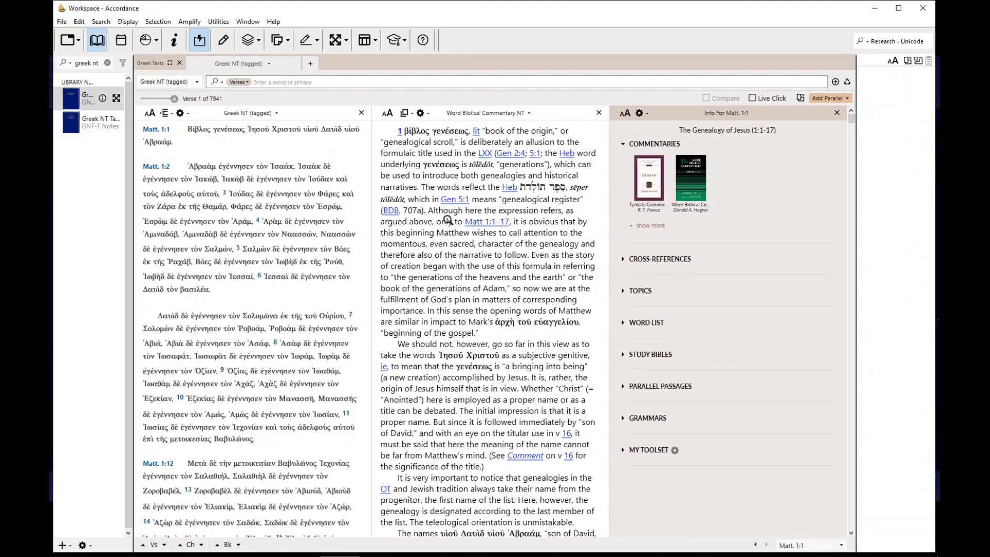
click(599, 112)
click(836, 112)
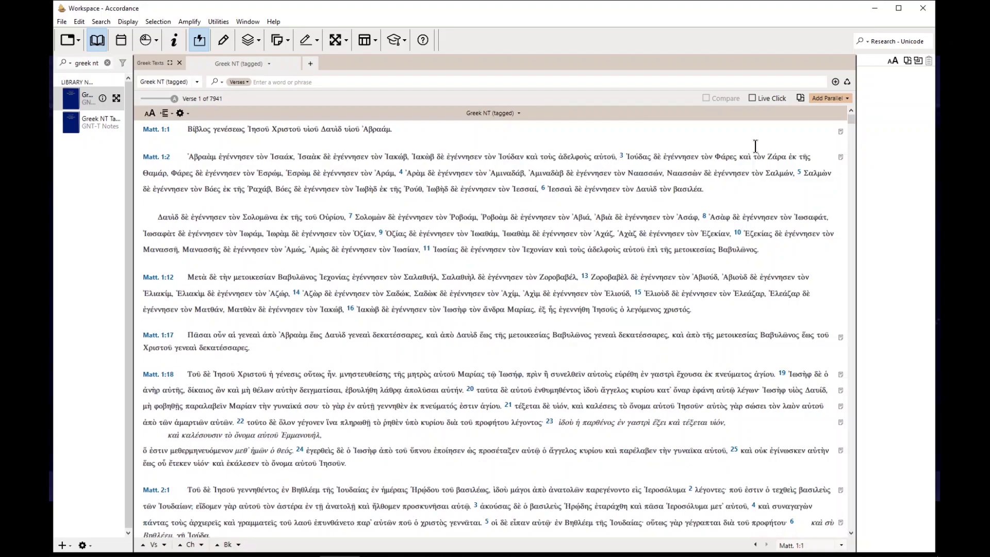
Enlarge the Greek text font eight steps so Matthew 1 fills the window.
click(152, 114)
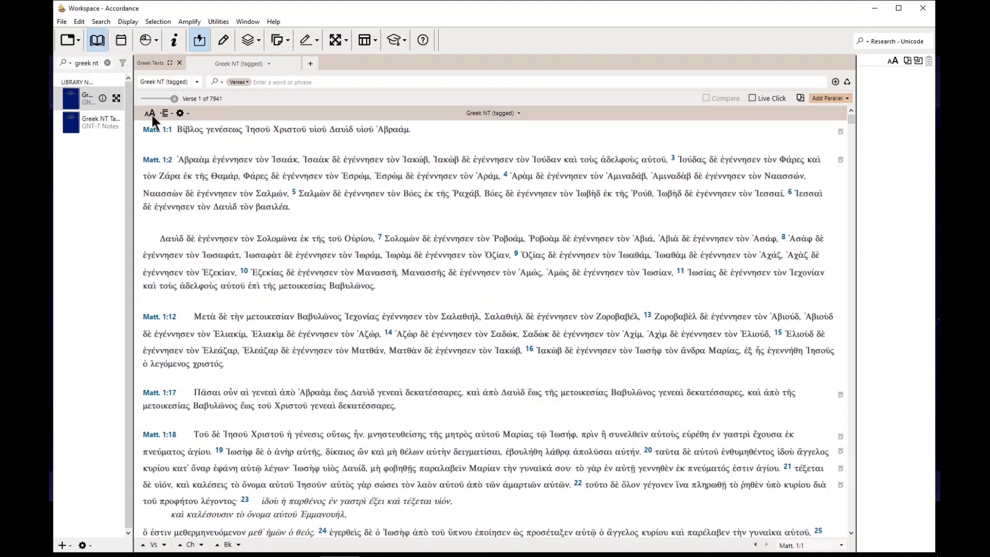
click(153, 115)
click(150, 113)
click(150, 112)
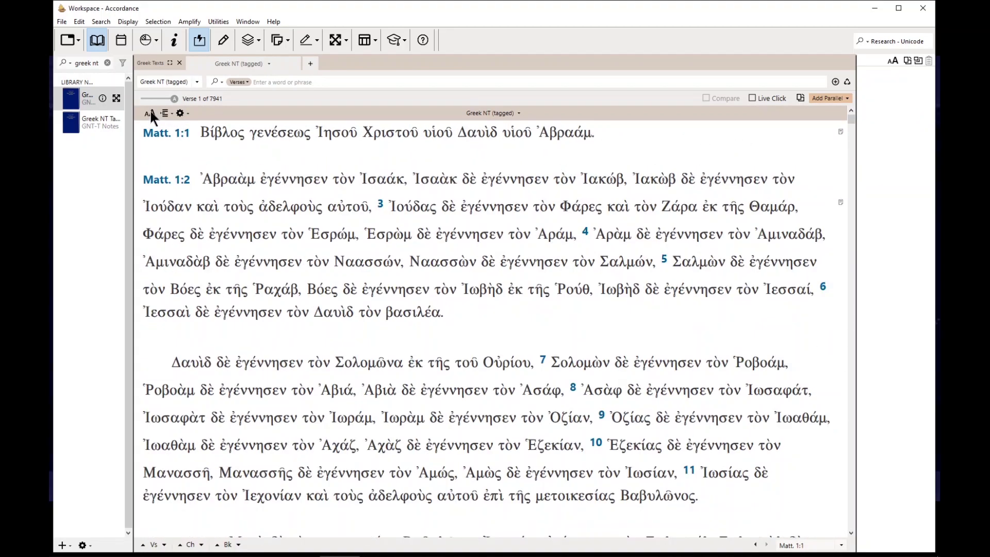
click(150, 110)
click(150, 110)
click(150, 110)
click(150, 110)
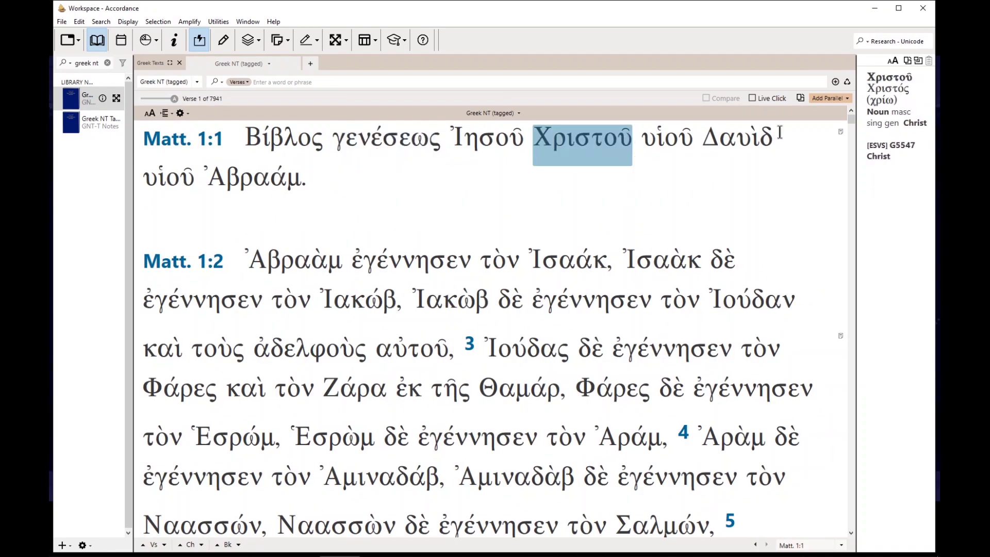
Turn on Live Click and look up Βίβλος in Matt. 1:1 in the lexicons and word usage.
click(752, 99)
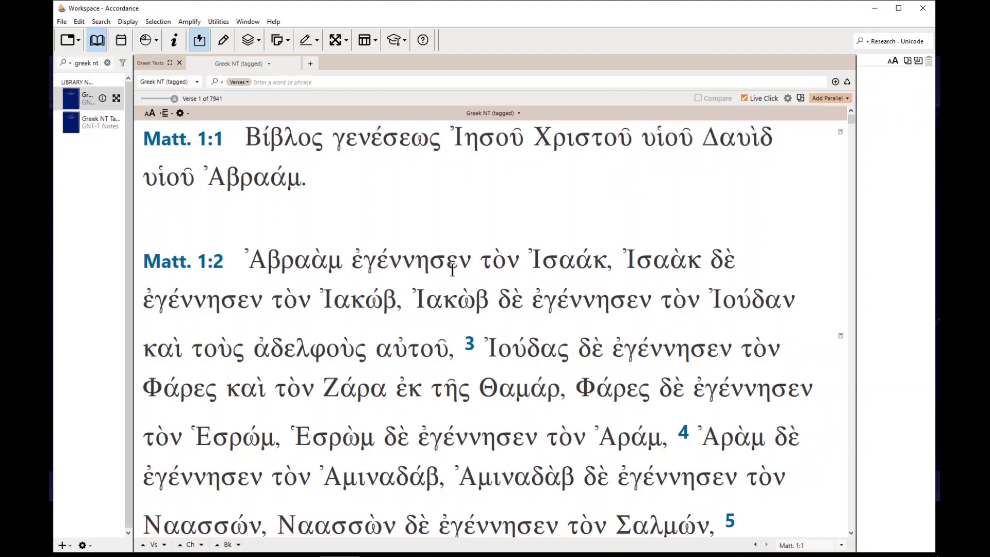
mouse_move(417, 290)
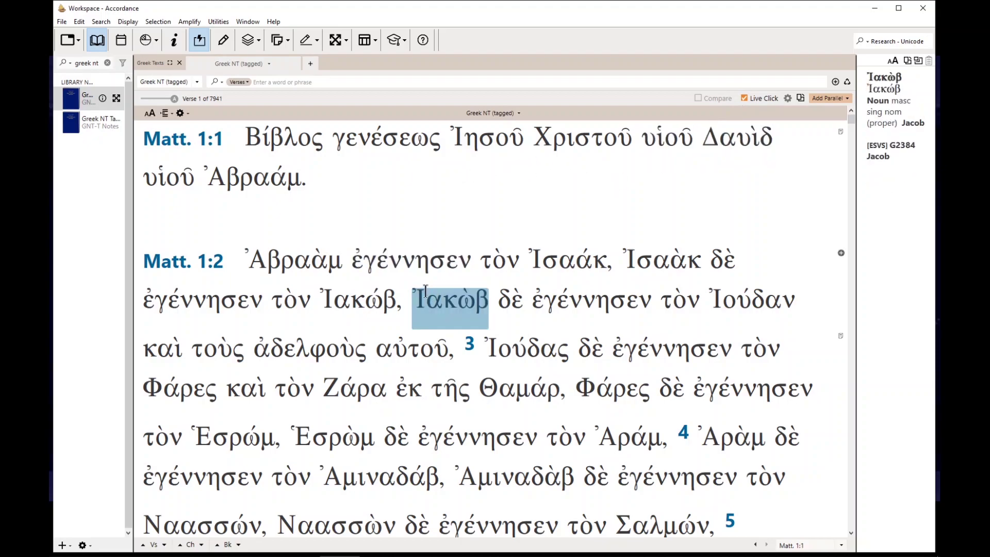
mouse_move(391, 128)
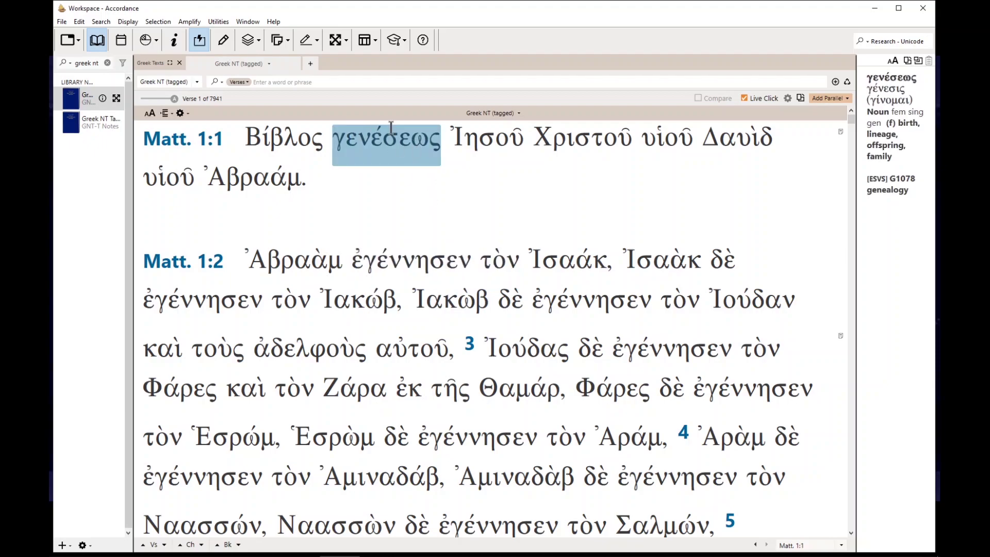
double_click(279, 140)
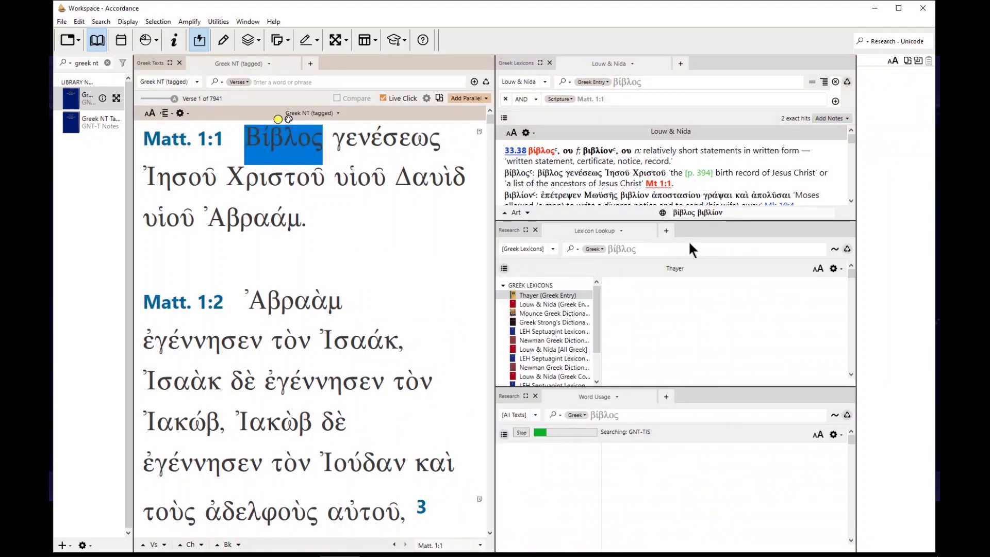
Close the Lexicon Lookup, Louw & Nida and Word Usage panes, then look up Βίβλος again.
click(646, 230)
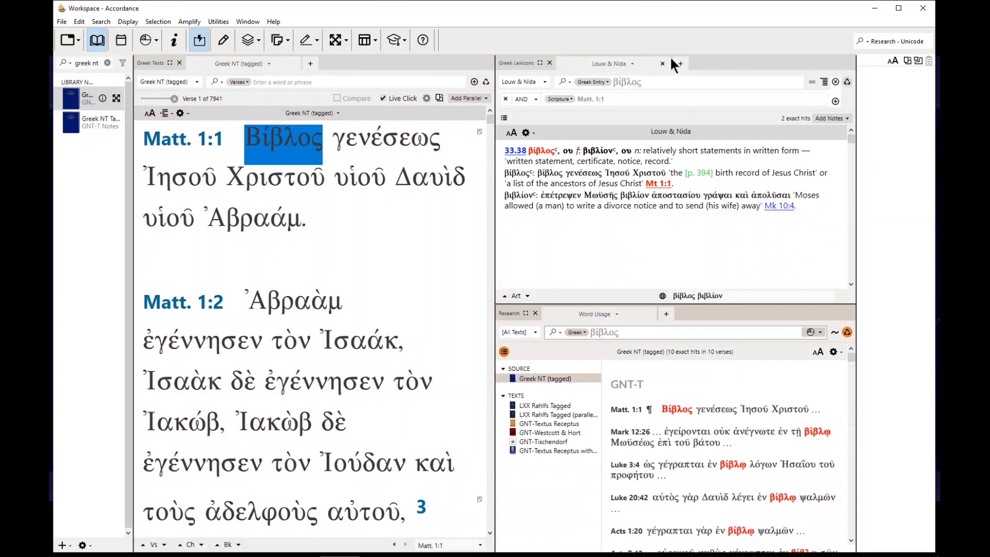
click(662, 63)
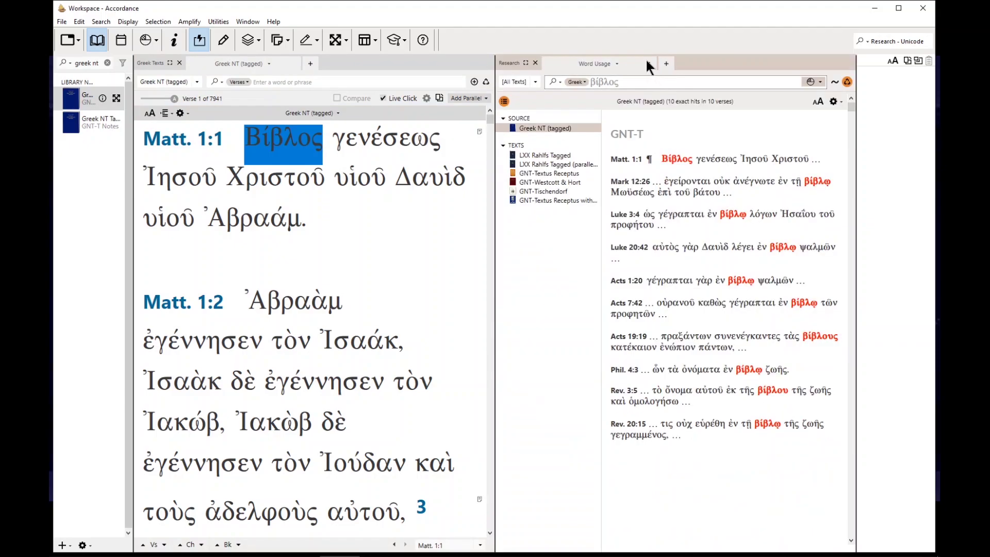
click(646, 62)
mouse_move(352, 142)
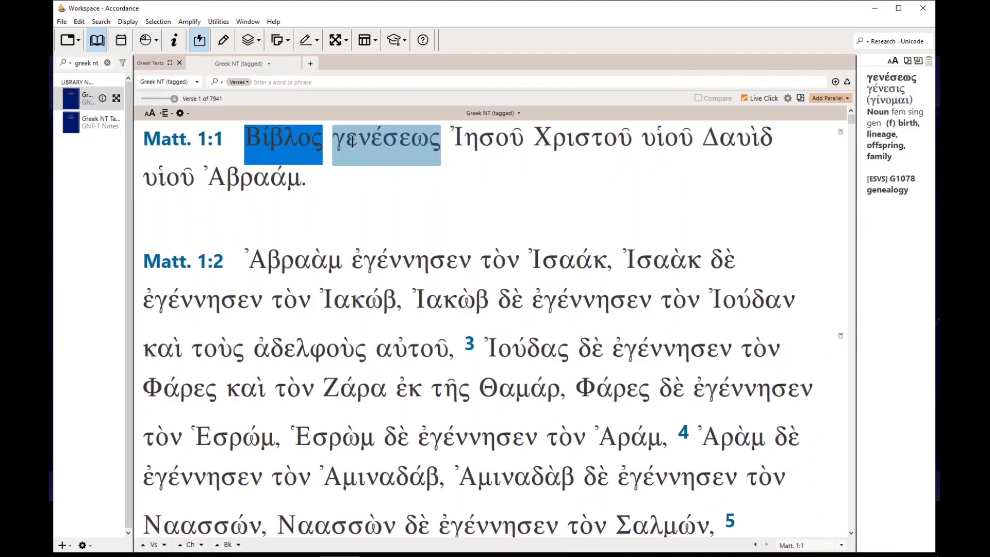
double_click(277, 143)
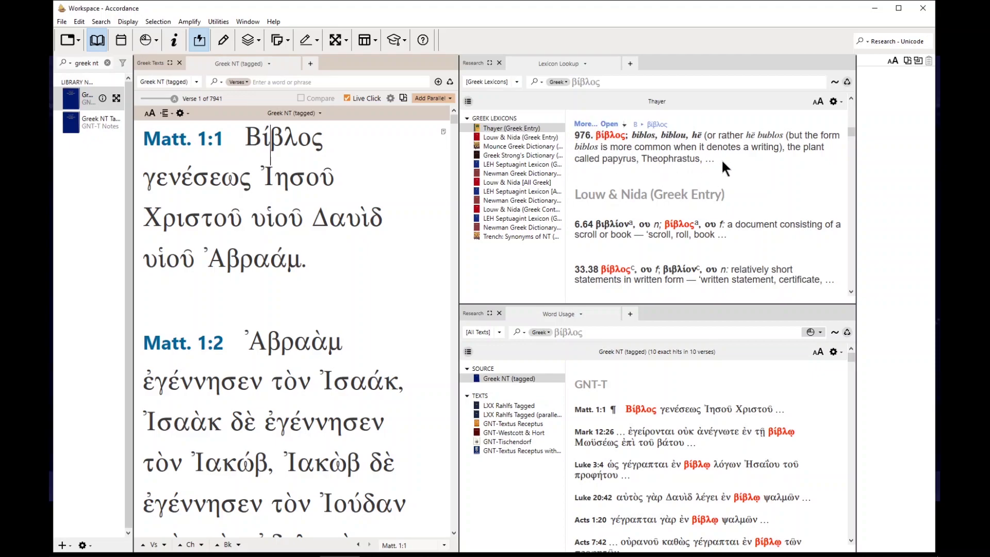
Browse βίβλος entries in Louw & Nida, Mounce, Strong's, LEH, Trench and Thayer, ending on Louw & Nida.
click(510, 138)
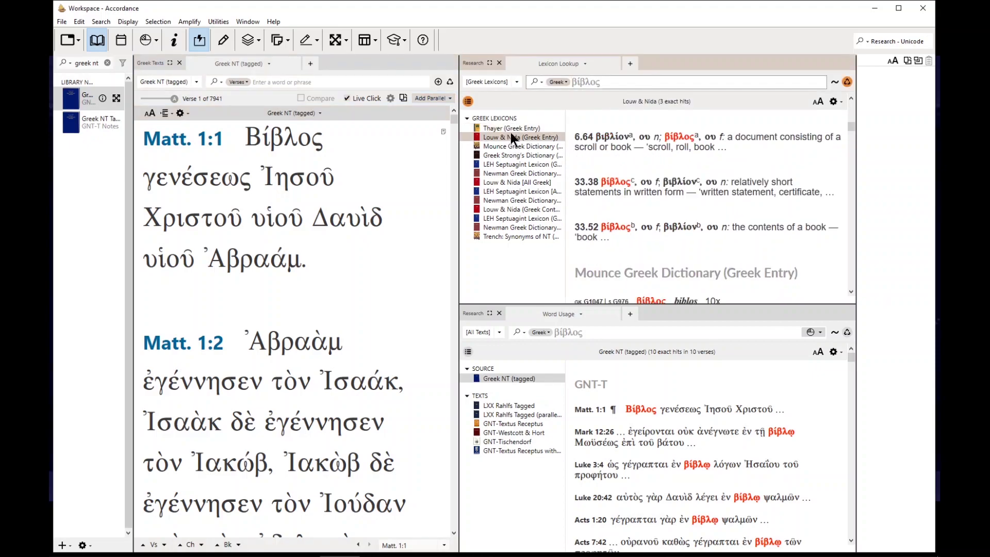
click(514, 147)
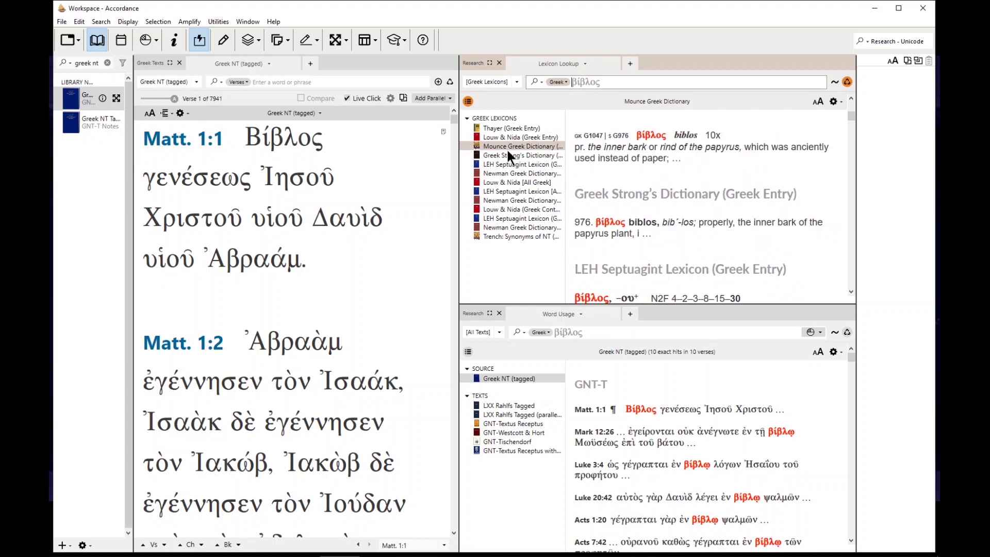
click(506, 156)
click(504, 166)
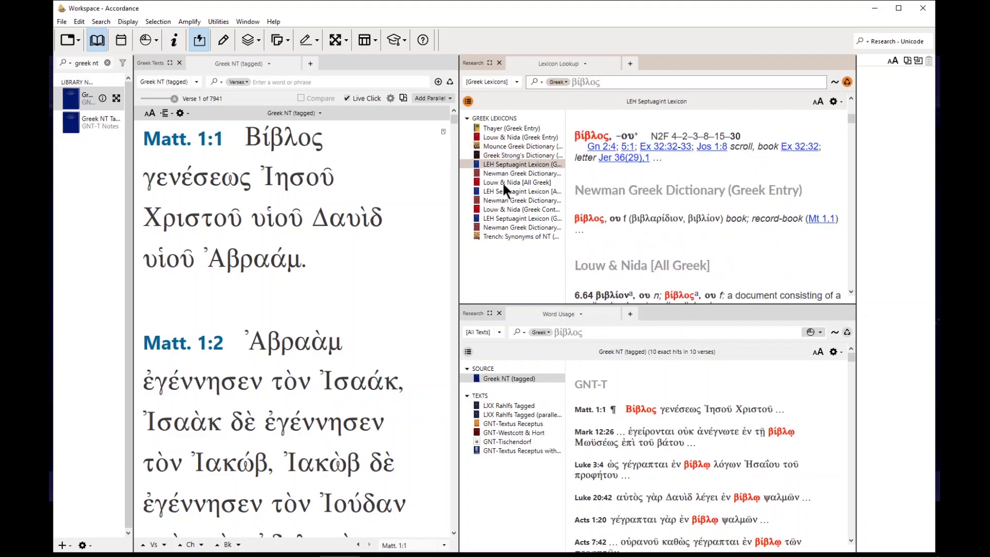
click(503, 189)
click(499, 137)
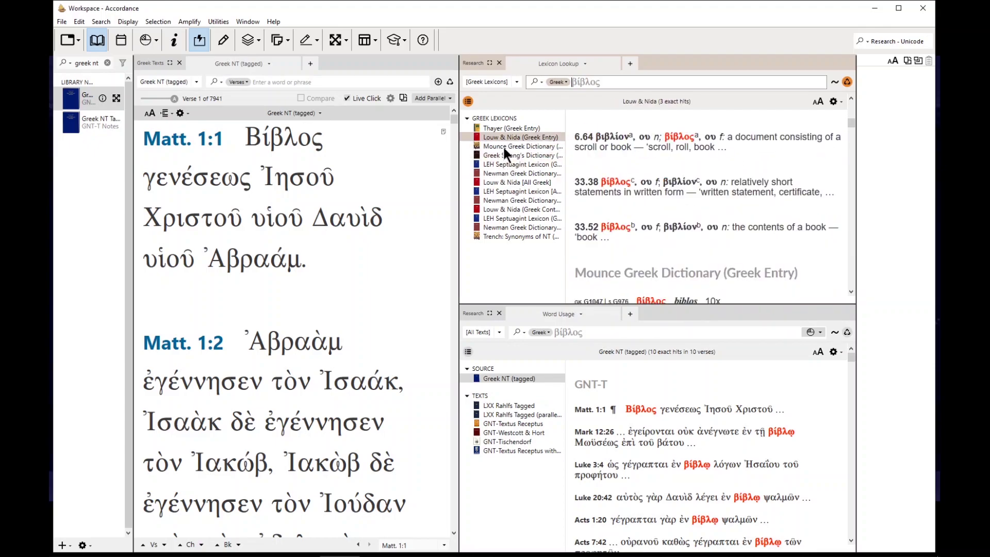
click(503, 146)
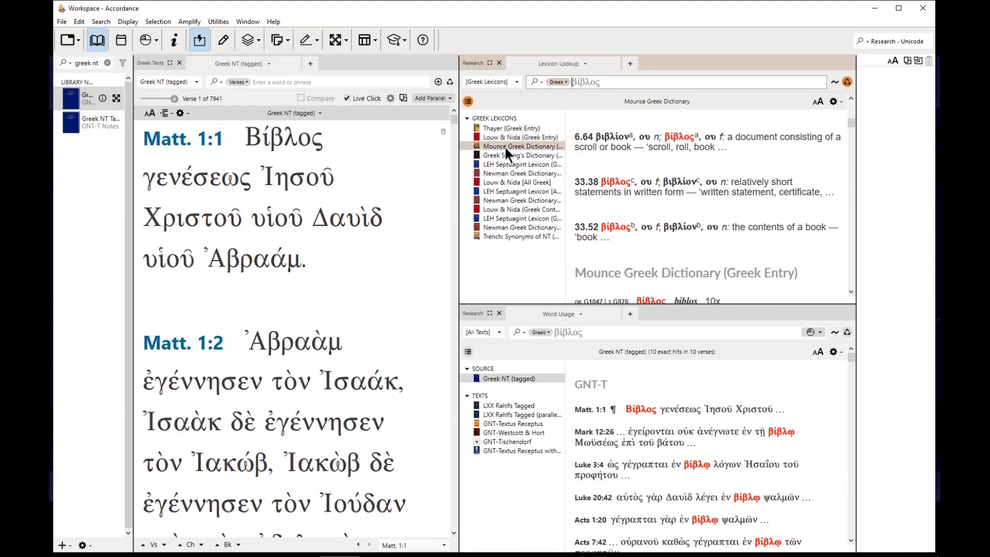
click(499, 236)
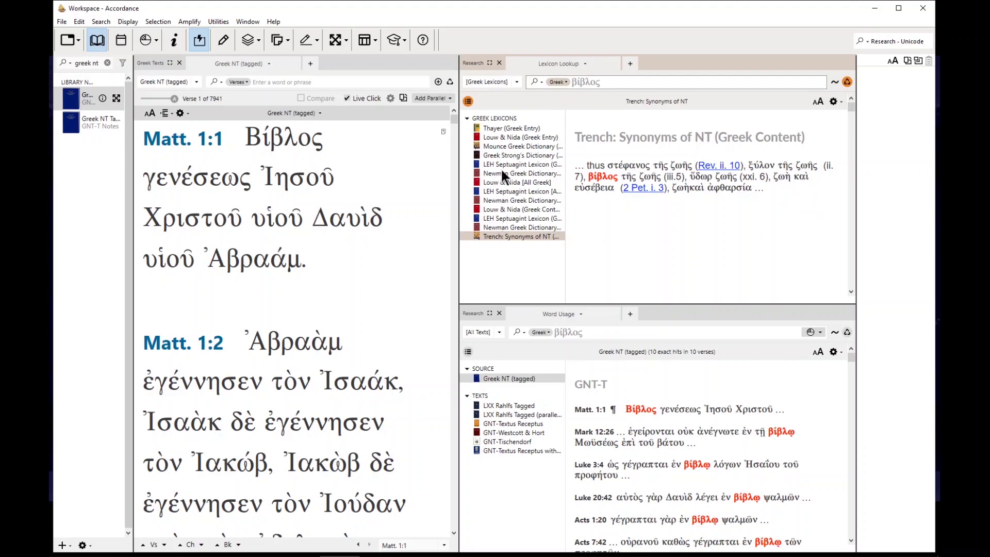
click(505, 127)
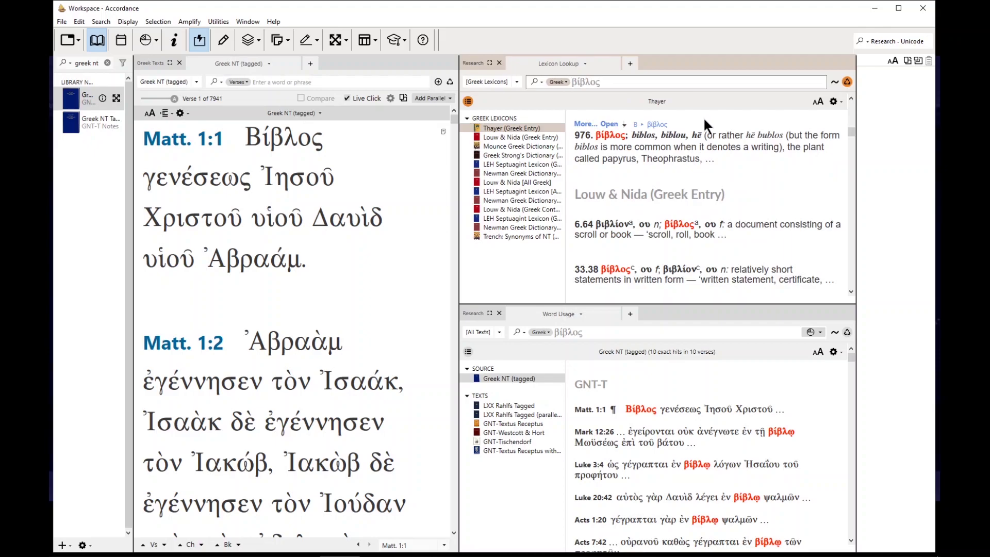
click(513, 137)
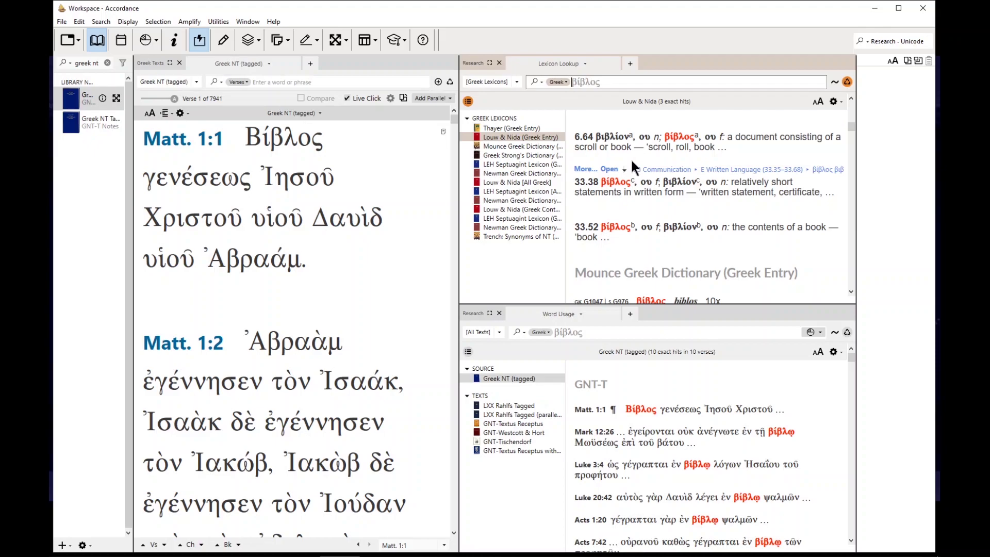
scroll(630, 159, down, 1)
mouse_move(598, 218)
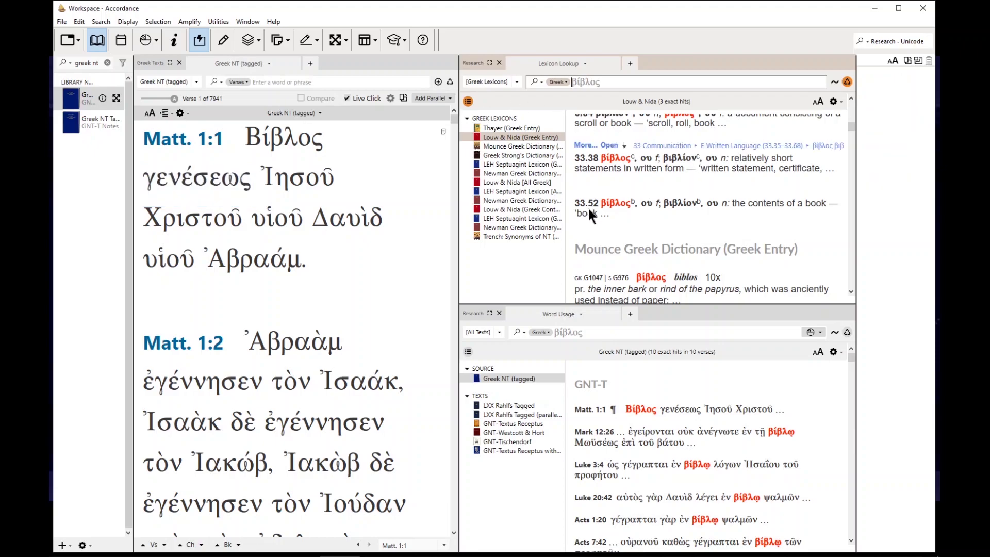
mouse_move(658, 412)
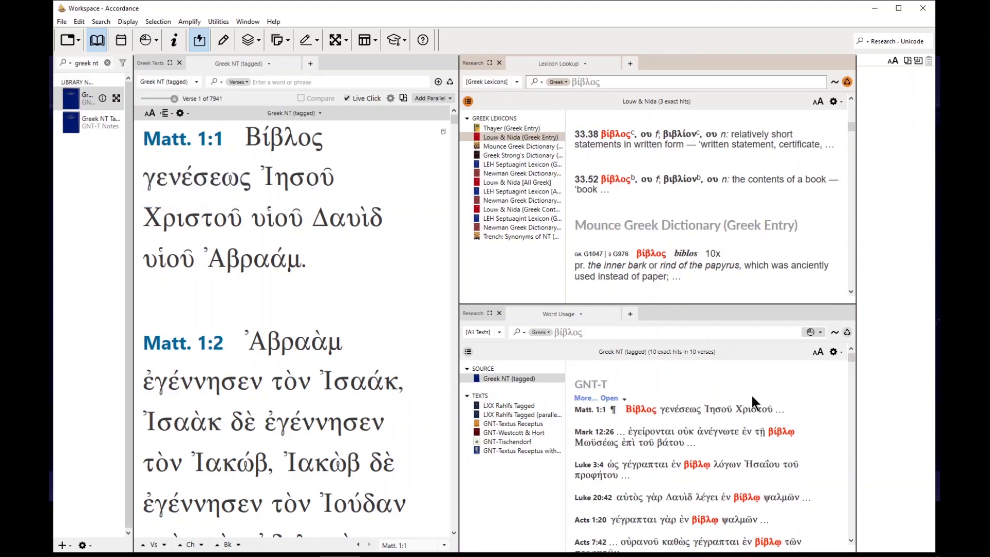
mouse_move(736, 372)
mouse_move(643, 384)
mouse_move(308, 139)
mouse_move(800, 429)
mouse_move(745, 425)
scroll(595, 457, down, 3)
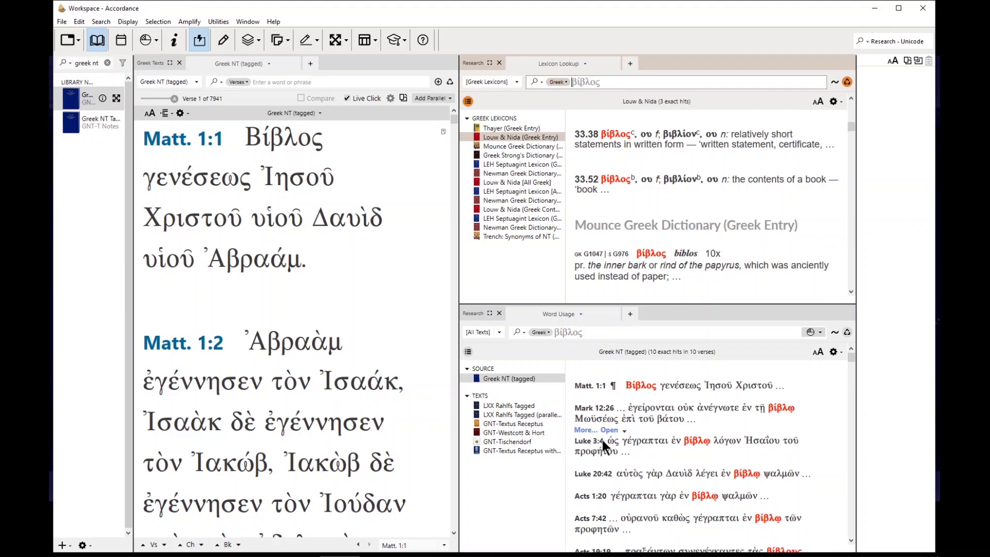
scroll(594, 514, down, 6)
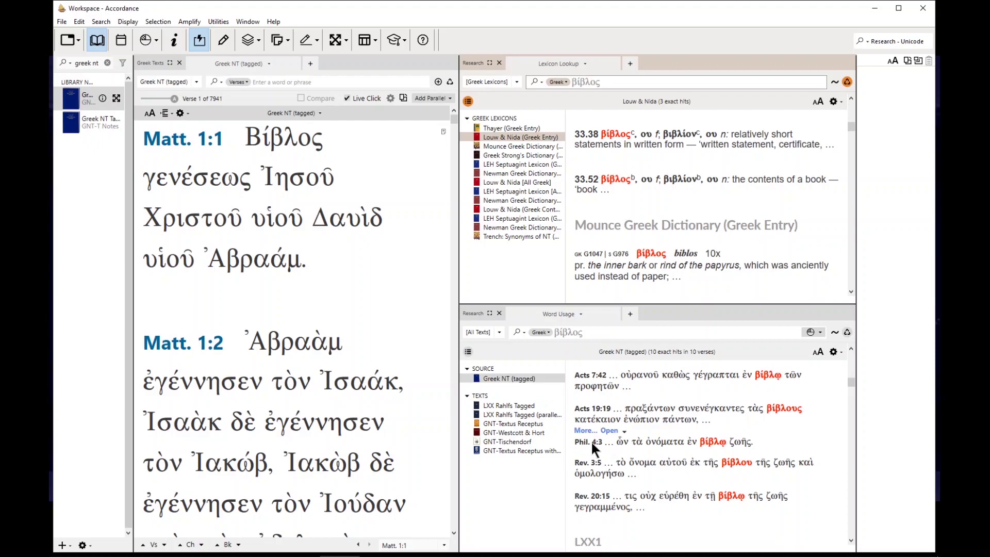
click(592, 443)
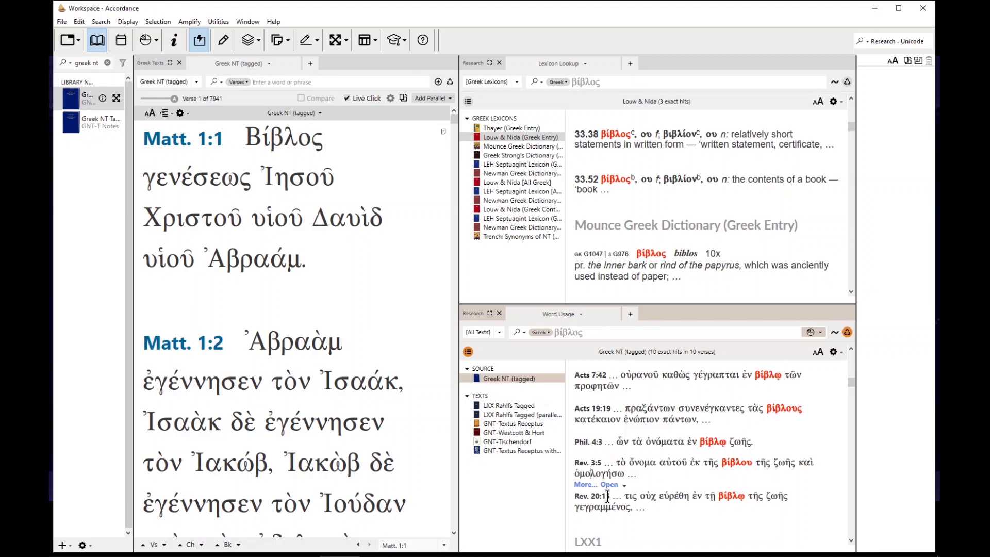
scroll(732, 460, down, 3)
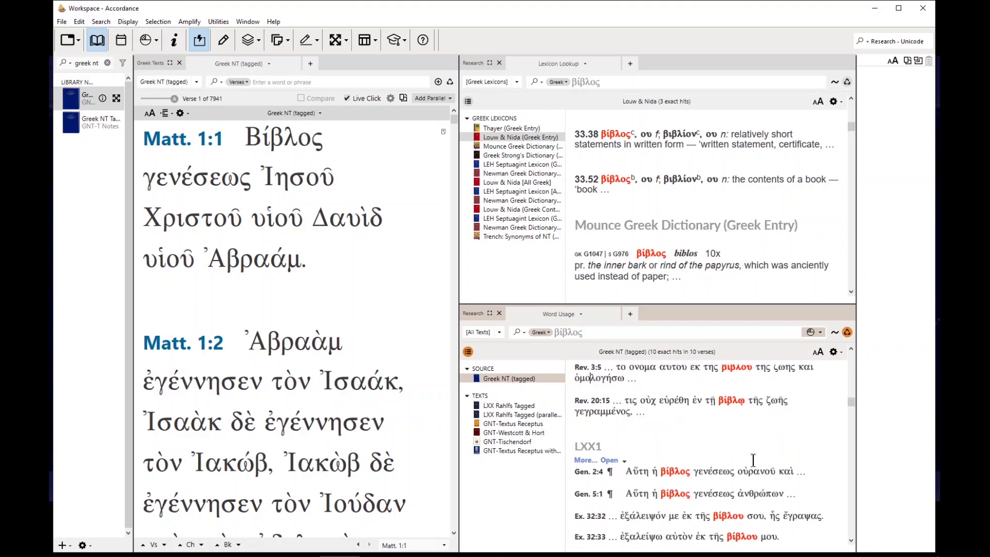
scroll(737, 464, down, 4)
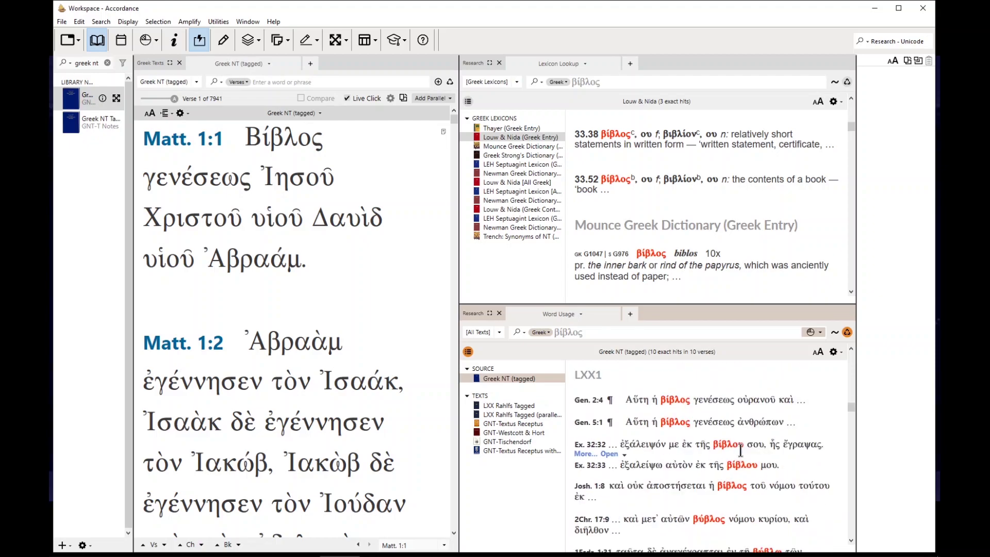
scroll(701, 438, down, 3)
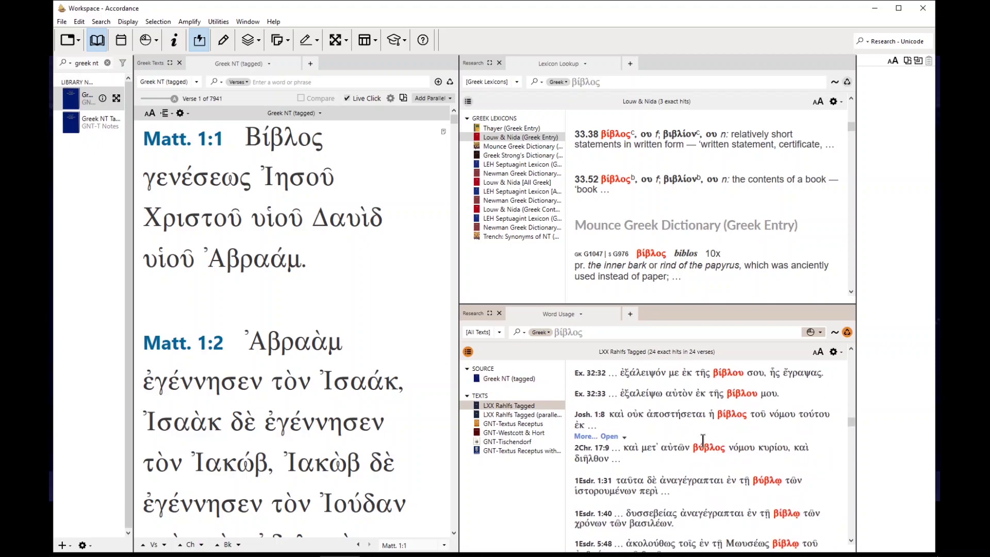
scroll(670, 415, up, 1)
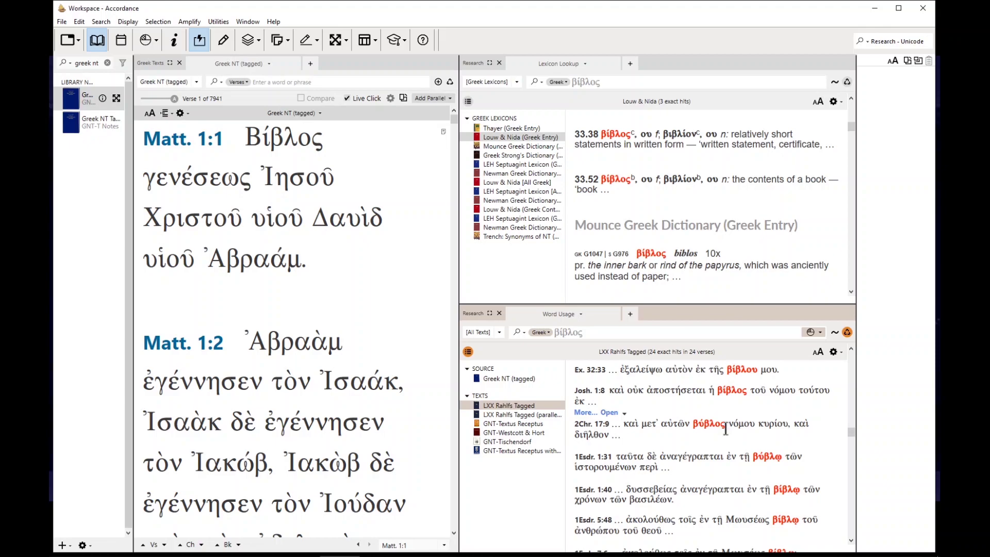
click(481, 378)
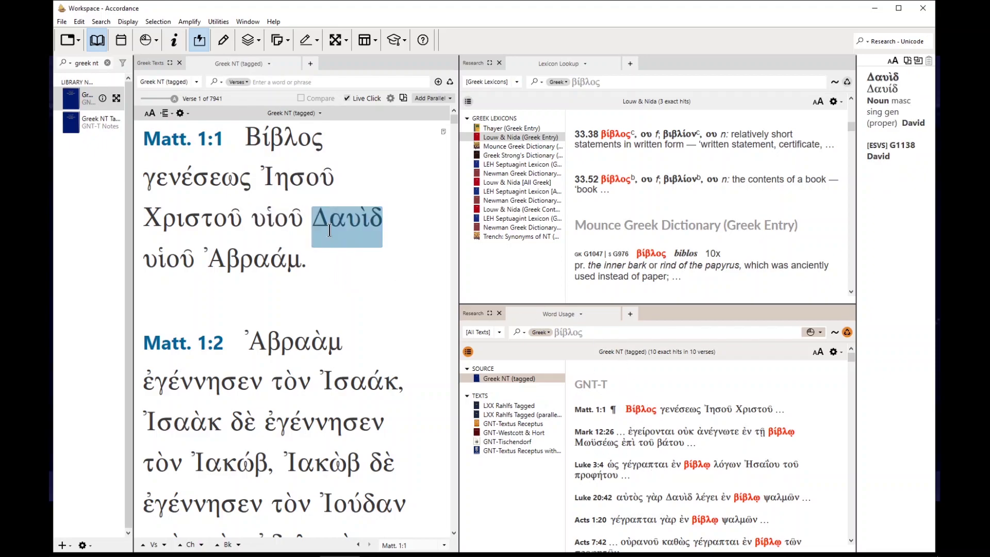
Close the Lexicon Lookup pane and then the Word Usage pane.
click(612, 63)
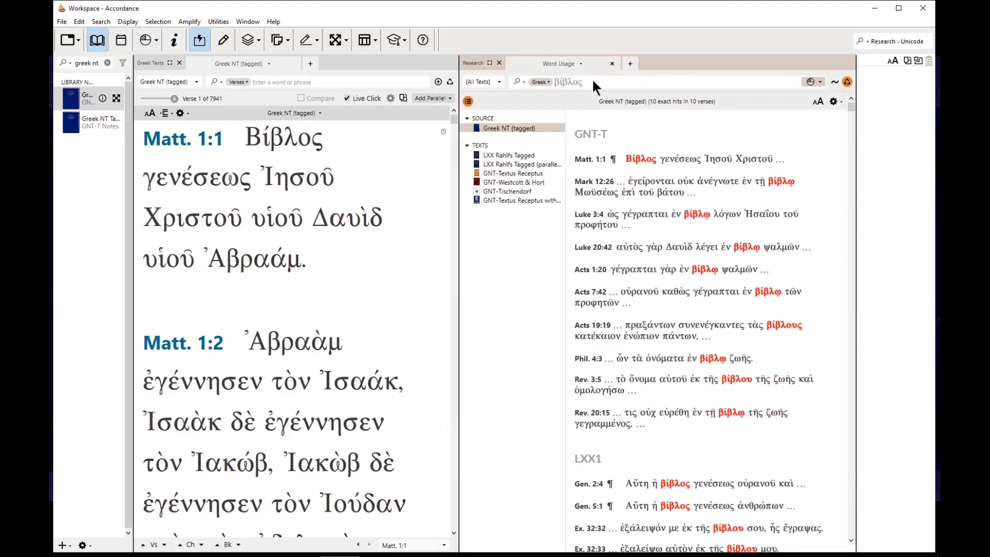
click(612, 63)
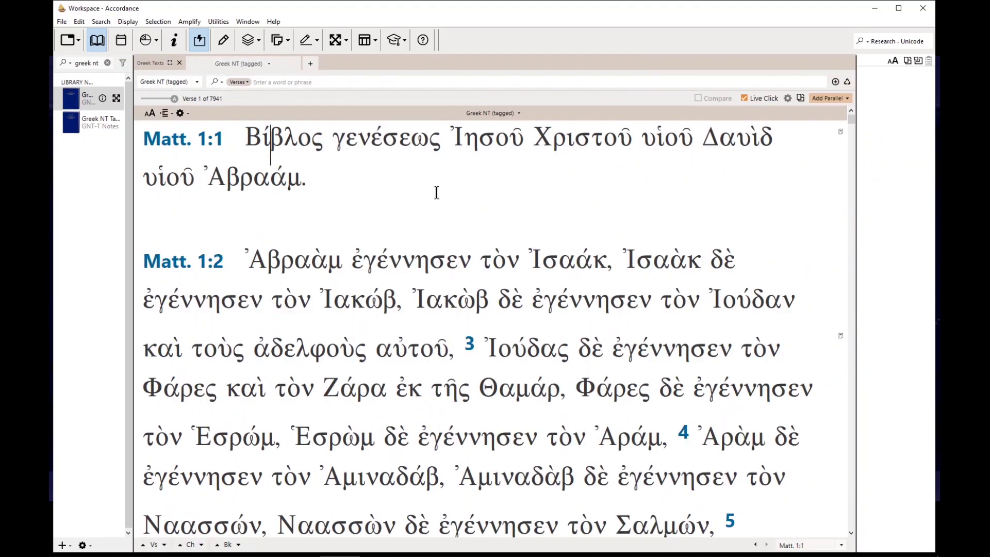
In Preferences, view Reading/Research, then return to Live Click with Word Usage on Current Book.
click(76, 22)
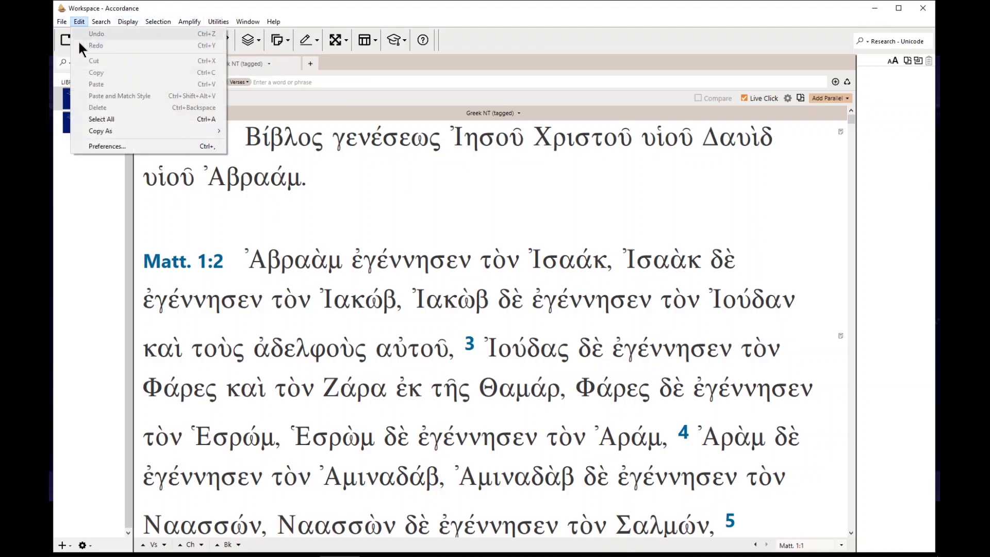
click(93, 147)
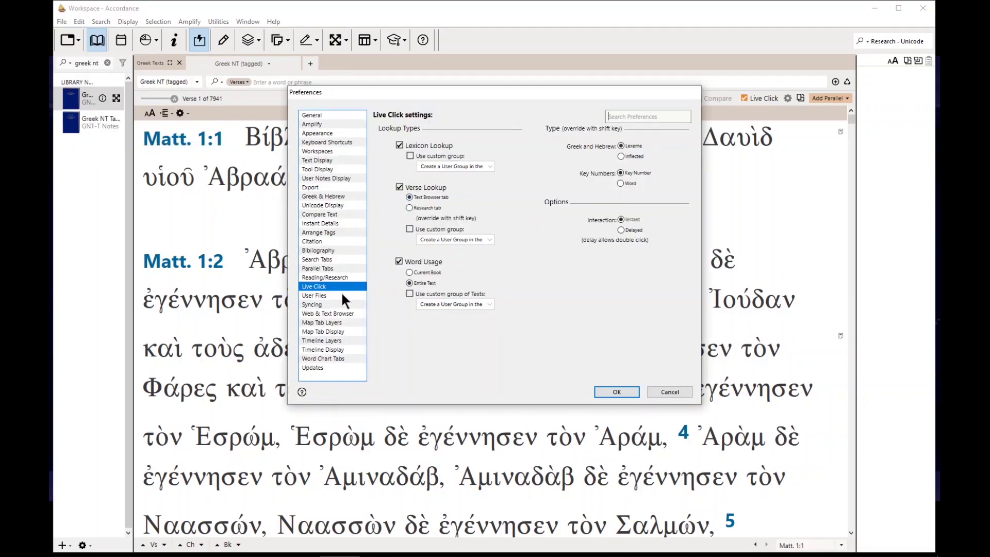
click(324, 279)
click(320, 287)
Apply the Live Click settings and look up Βίβλος, closing the extra Louw & Nida pane.
click(601, 390)
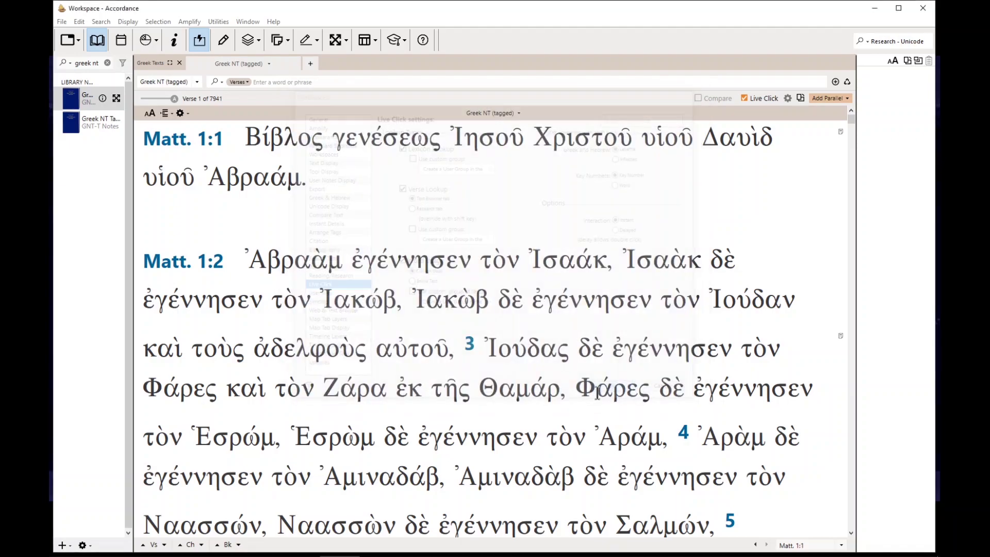
double_click(287, 146)
double_click(288, 143)
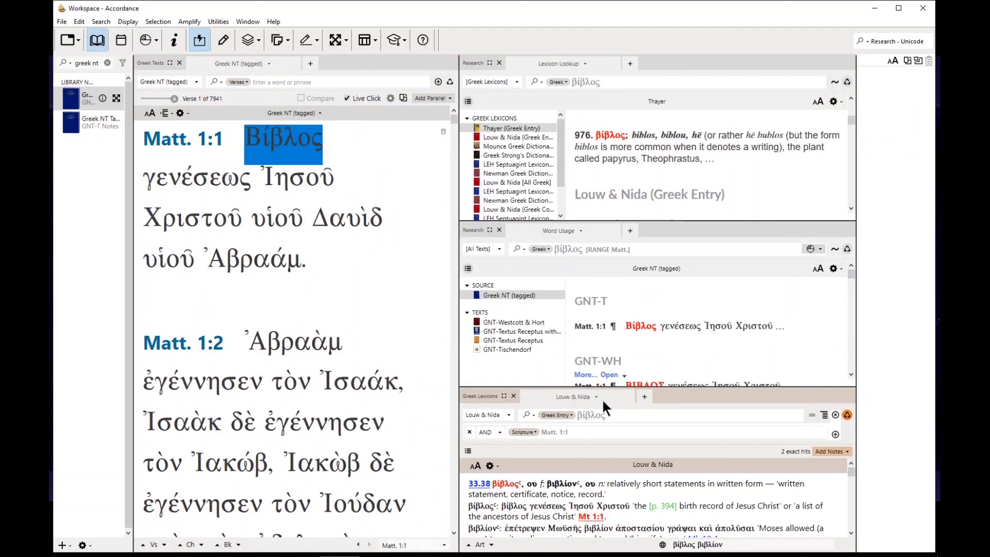
click(627, 396)
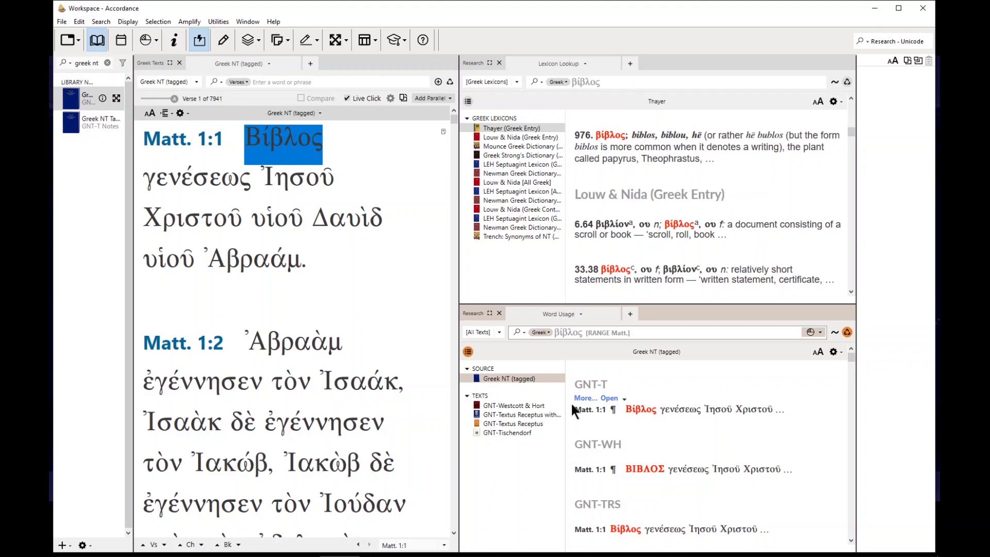
View Βίβλος usage in Westcott & Hort, TR with Strong's, GNT-TR and Tischendorf, then all texts.
click(511, 404)
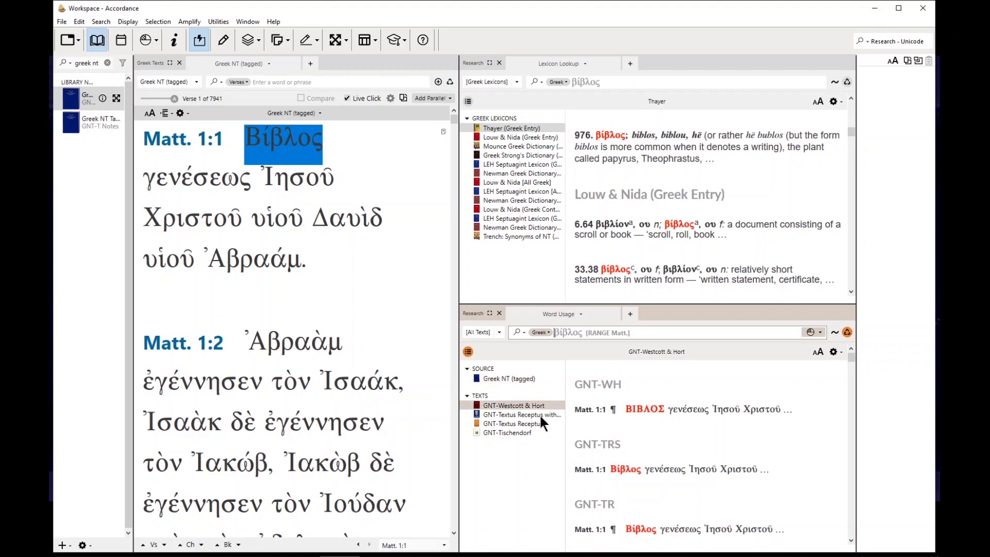
click(518, 414)
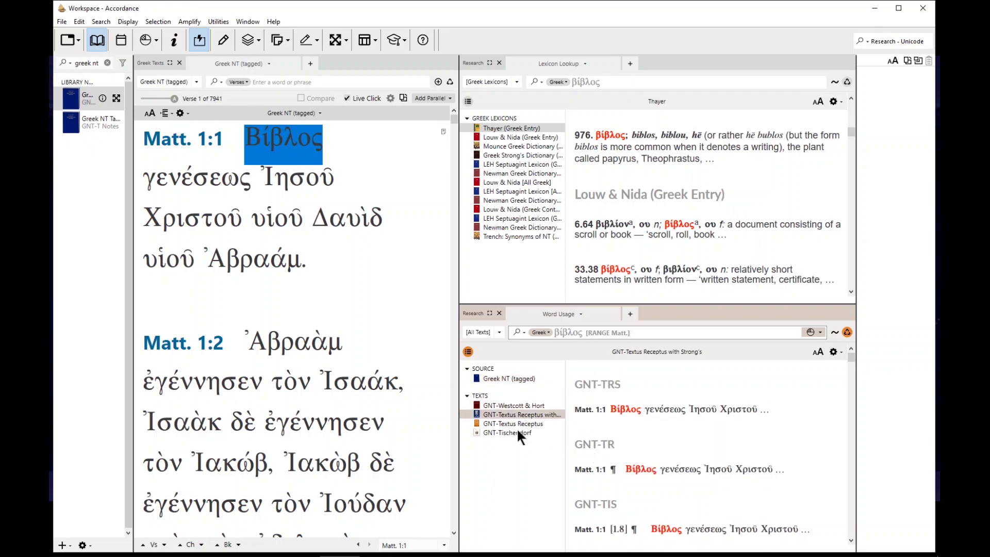
click(501, 423)
click(516, 432)
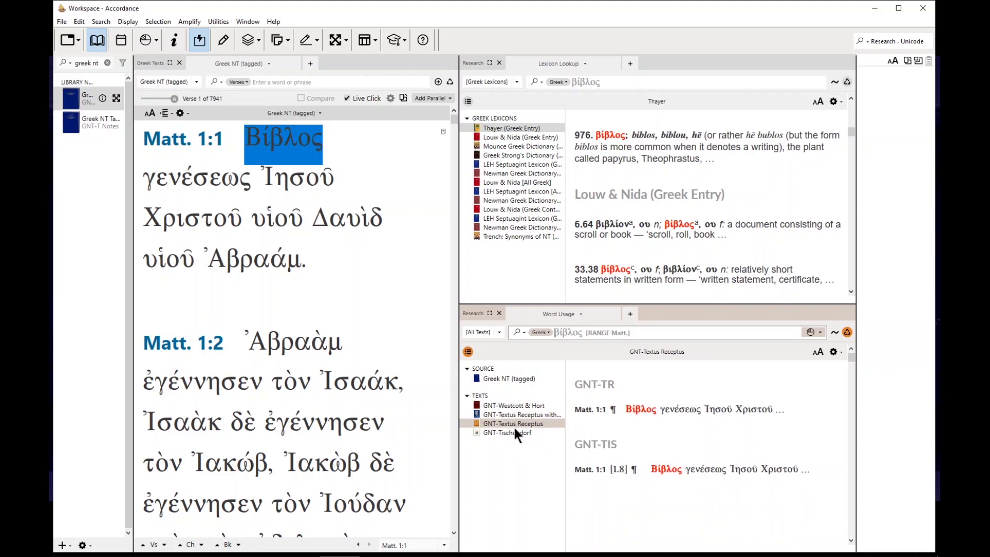
click(509, 381)
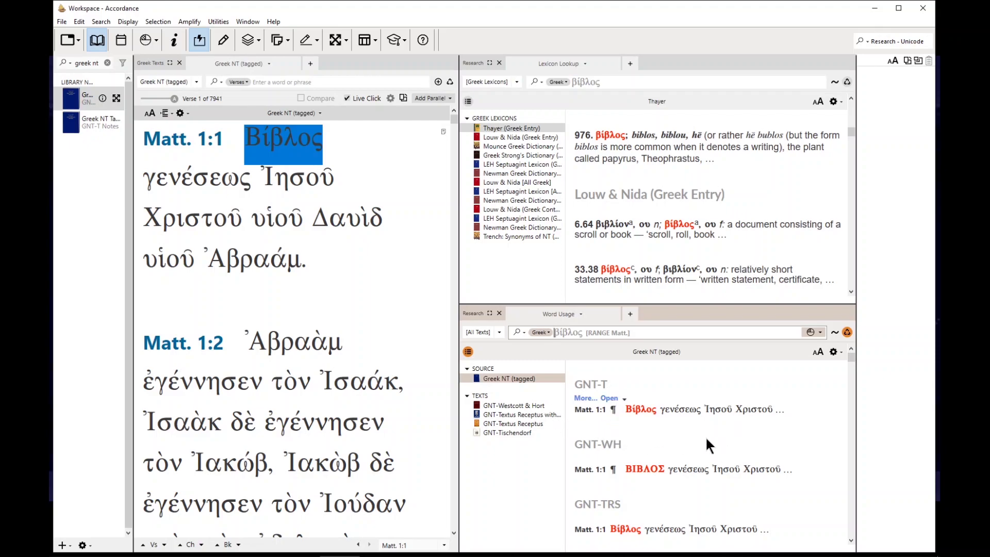
mouse_move(691, 422)
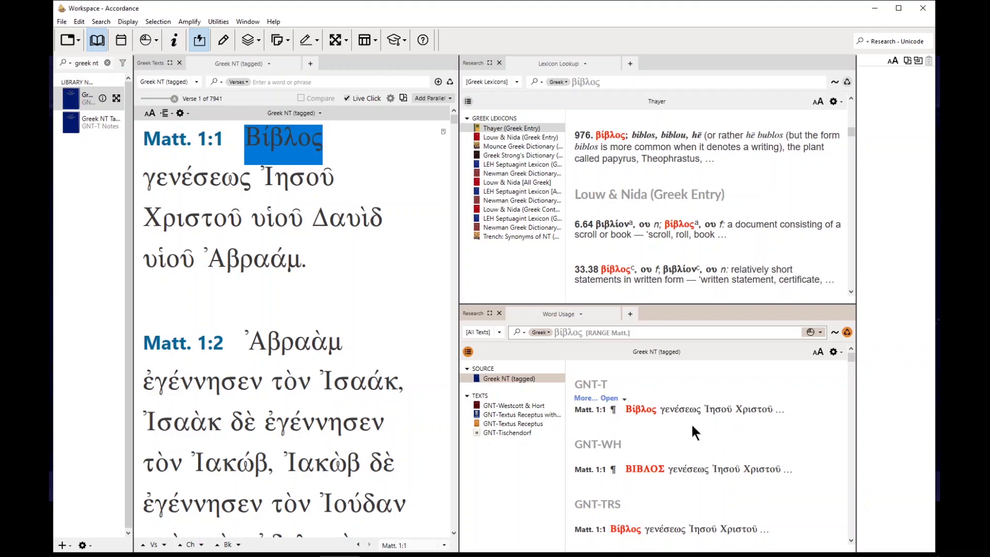
Look up Ἰησοῦ in Matt. 1:1 and scroll its 152 Matthew-limited usage hits.
click(286, 184)
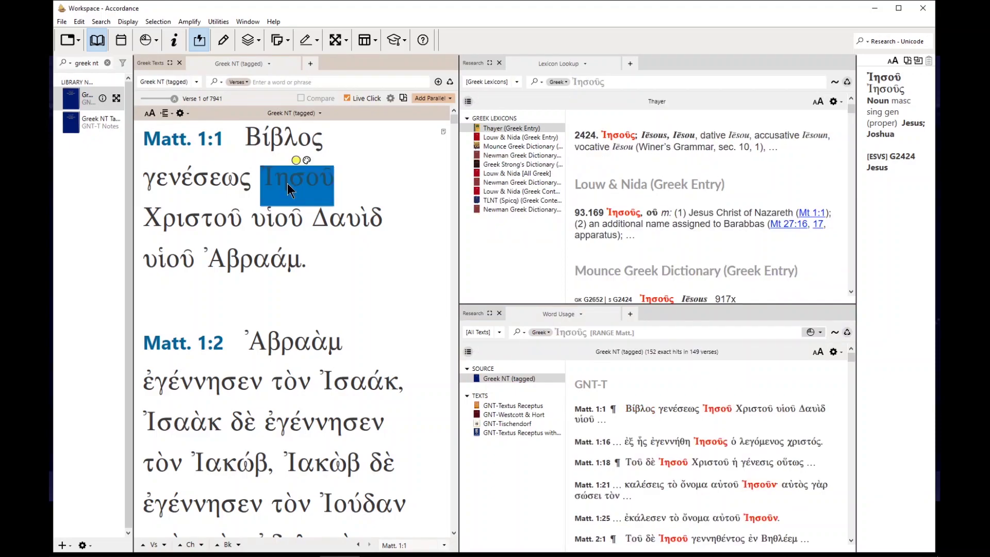
mouse_move(699, 499)
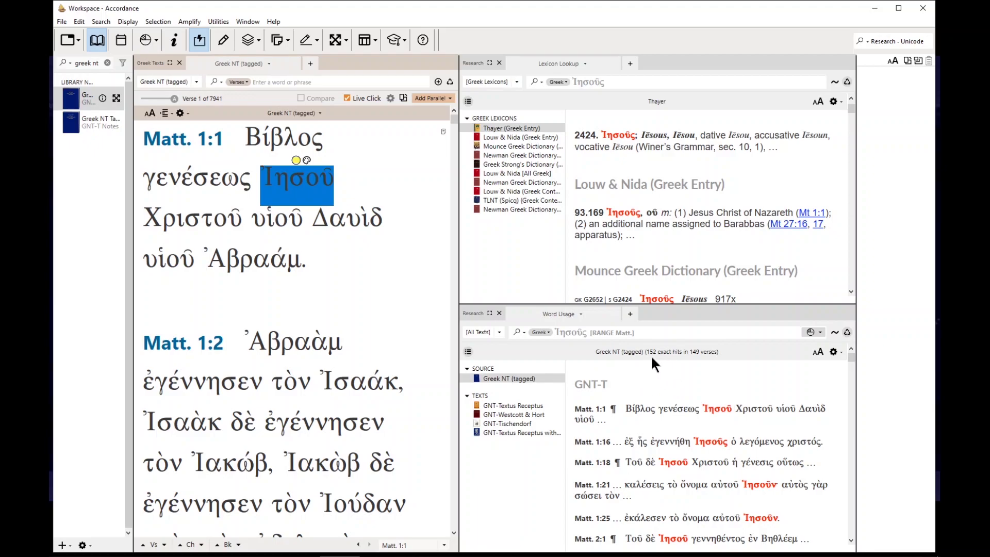
scroll(702, 406, down, 5)
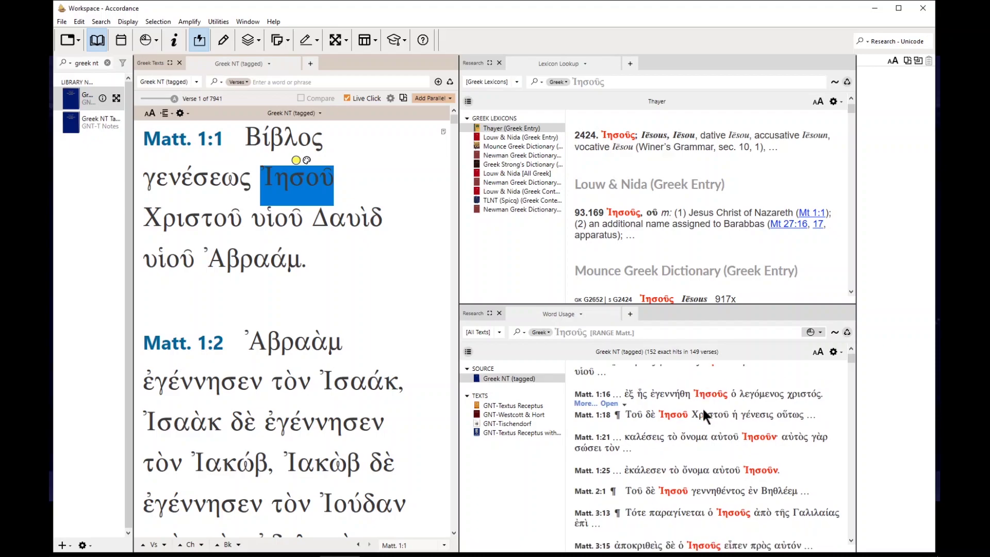
scroll(701, 408, down, 10)
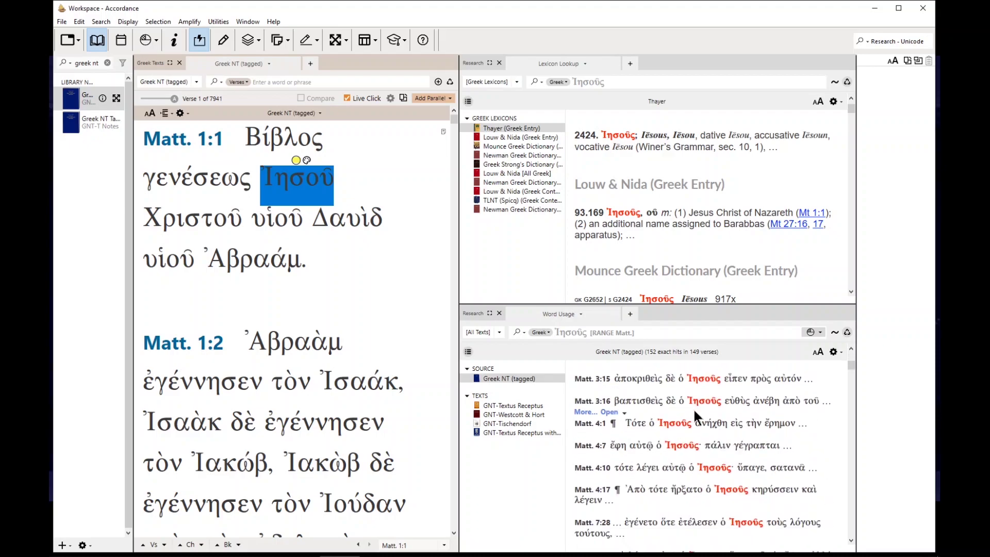
scroll(694, 411, down, 10)
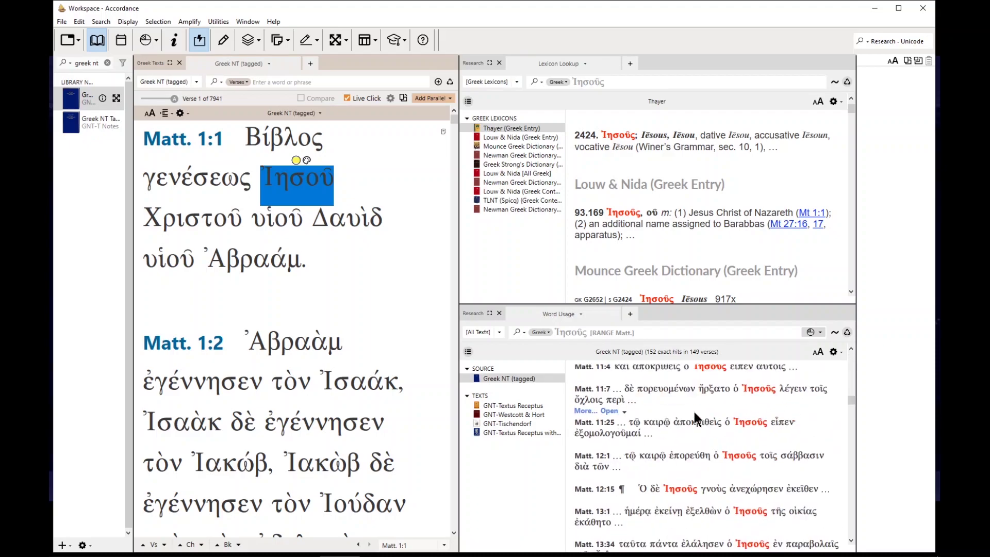
scroll(696, 412, down, 5)
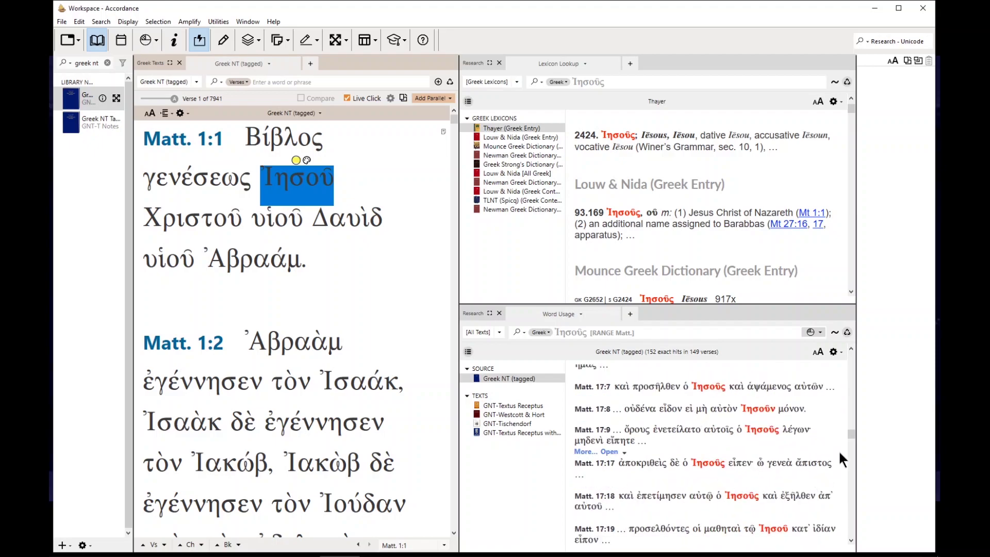
drag(850, 434, 686, 352)
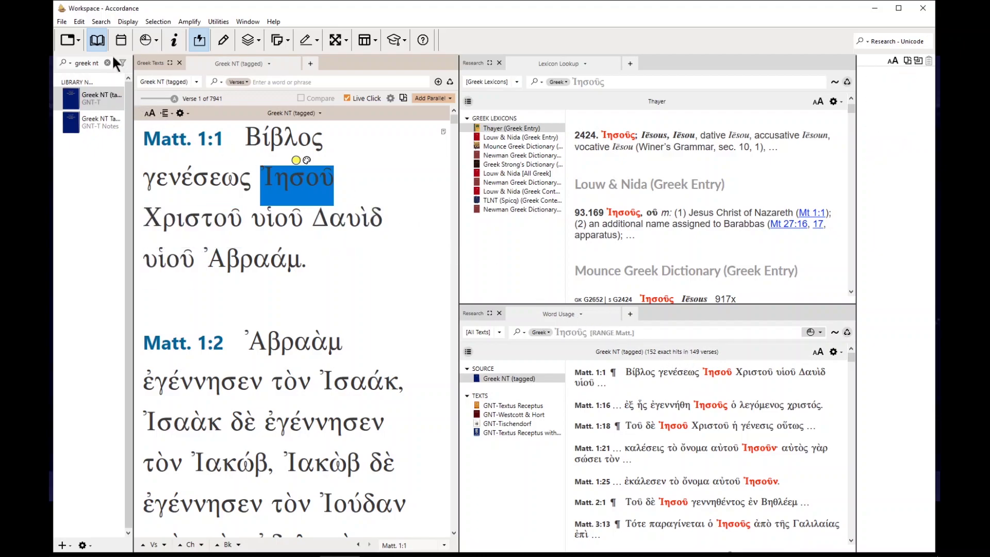
Switch the Live Click Word Usage preference to Entire Text and apply it.
click(80, 21)
click(92, 145)
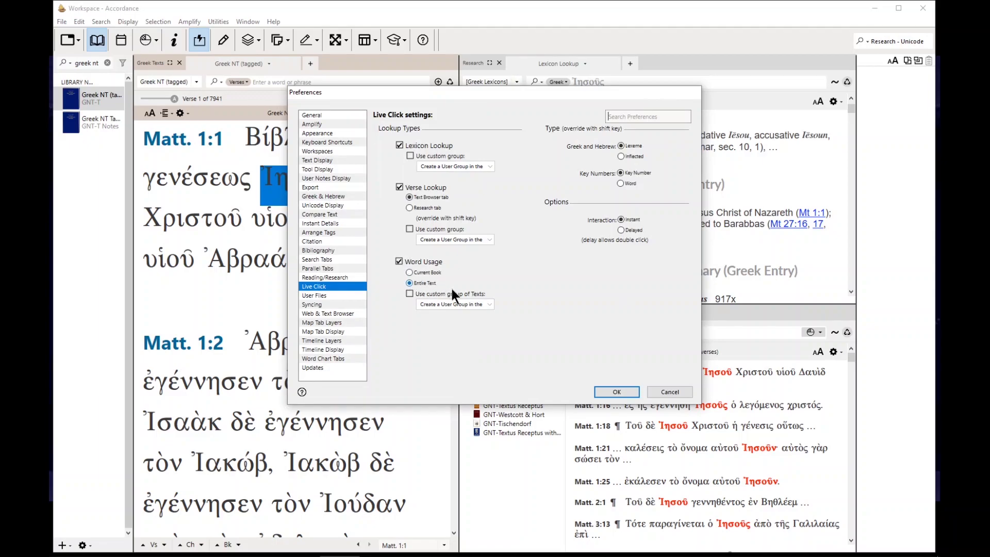
click(616, 391)
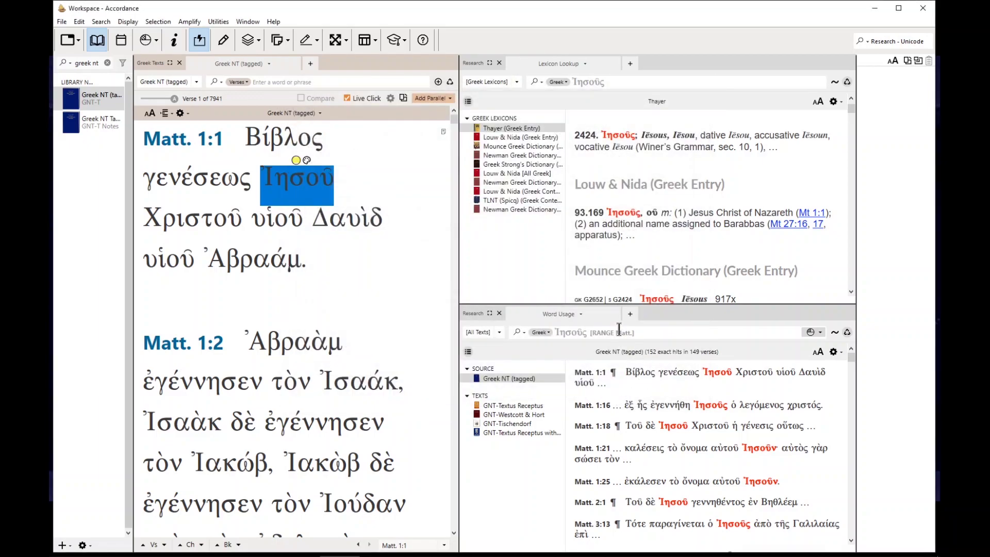
Close the research panes and look up Ἰησοῦ again, reviewing 917 entire-text hits in 878 verses.
click(612, 314)
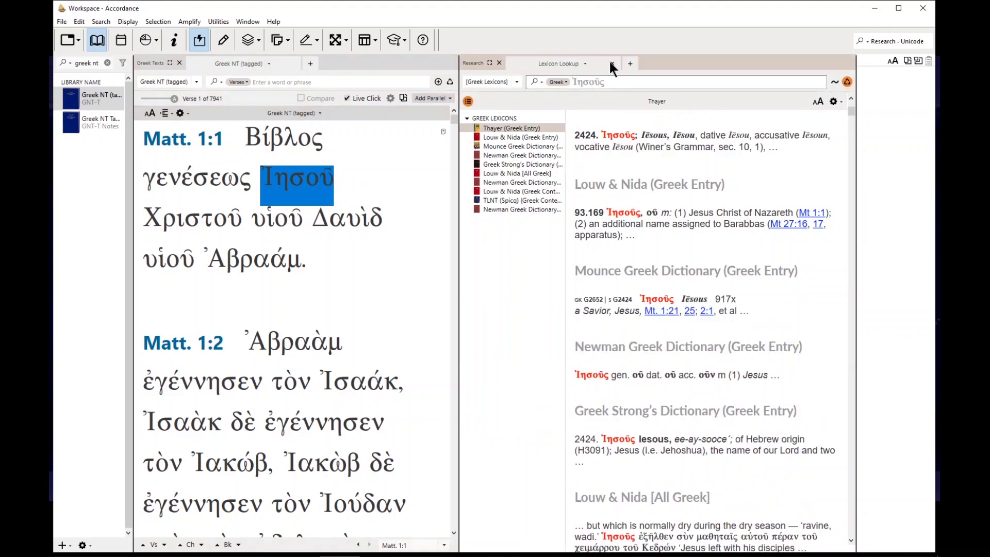
click(499, 63)
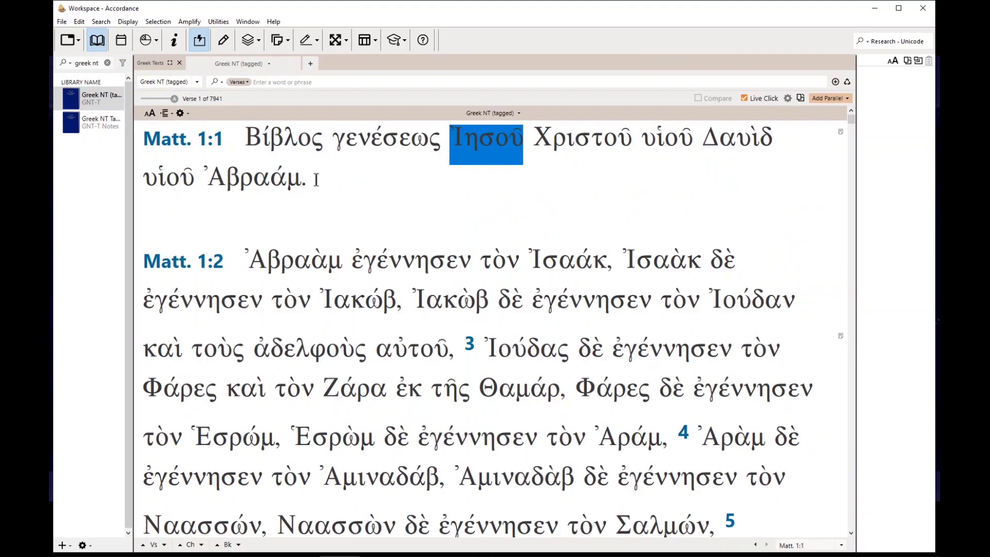
click(486, 143)
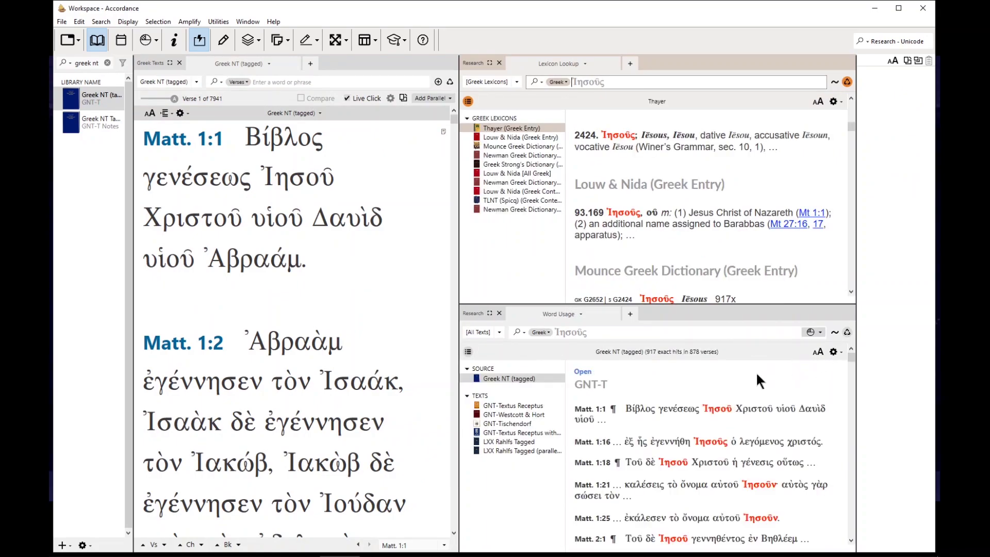
mouse_move(715, 386)
scroll(715, 386, down, 2)
scroll(722, 386, down, 2)
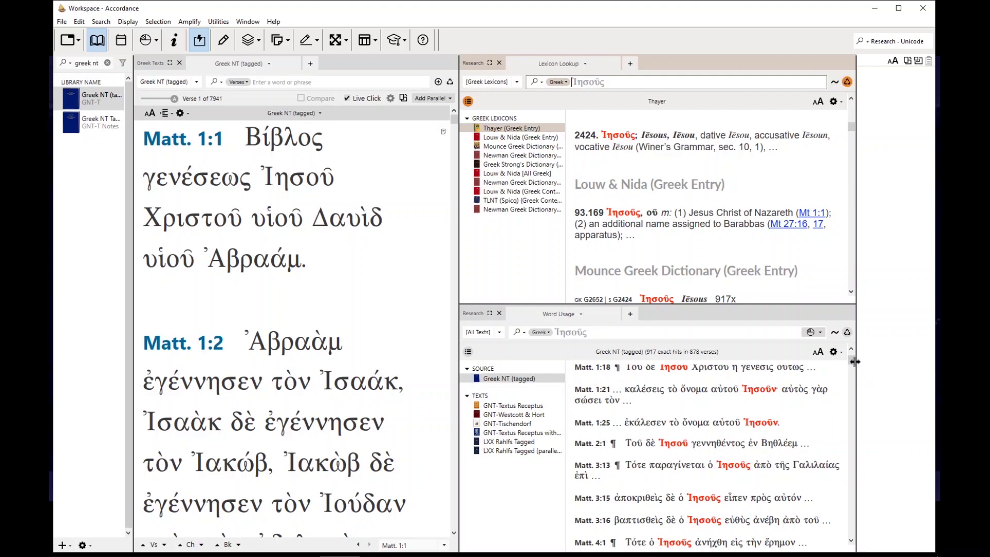
scroll(663, 385, up, 3)
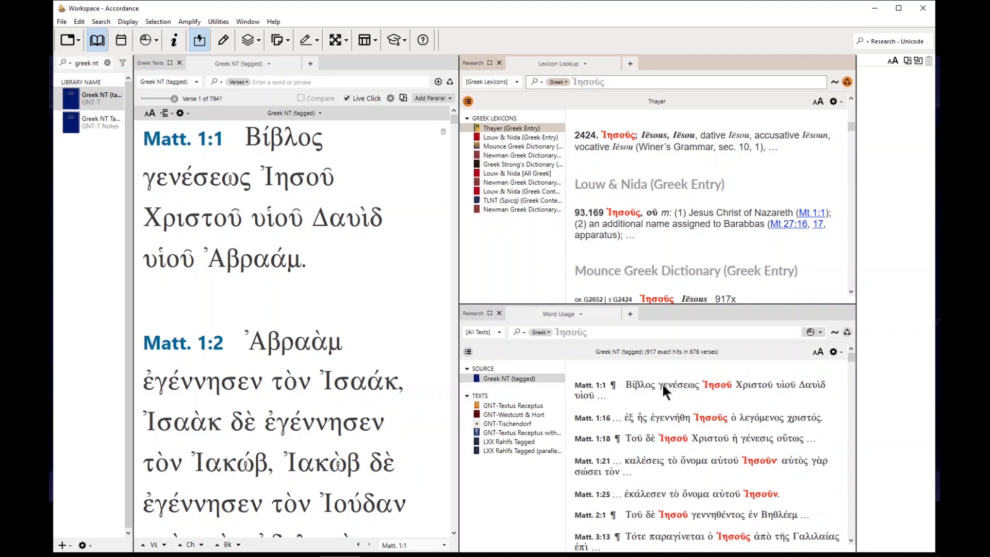
double_click(254, 192)
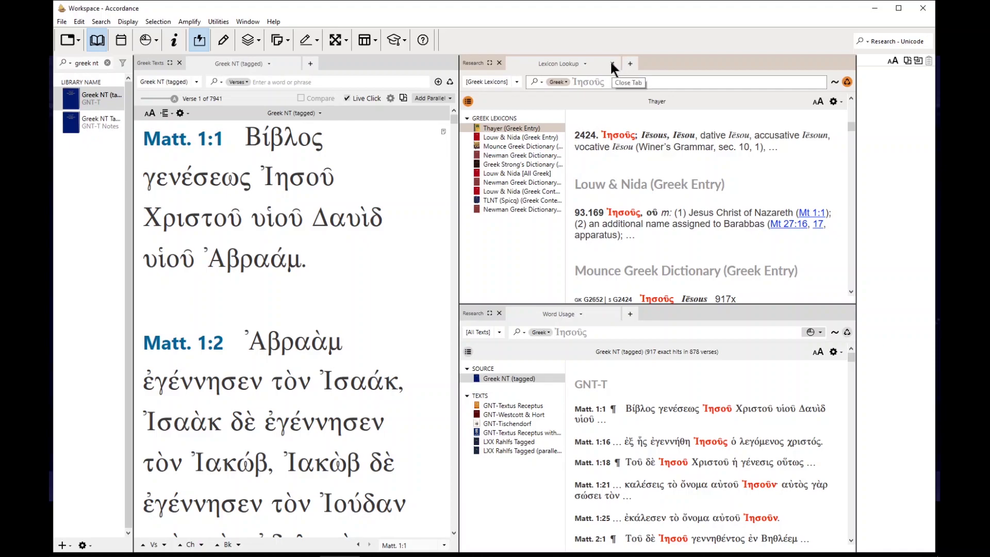
Close the Lexicon Lookup and Word Usage results, leaving Matthew 1's Greek text, and switch off Live Click.
click(612, 63)
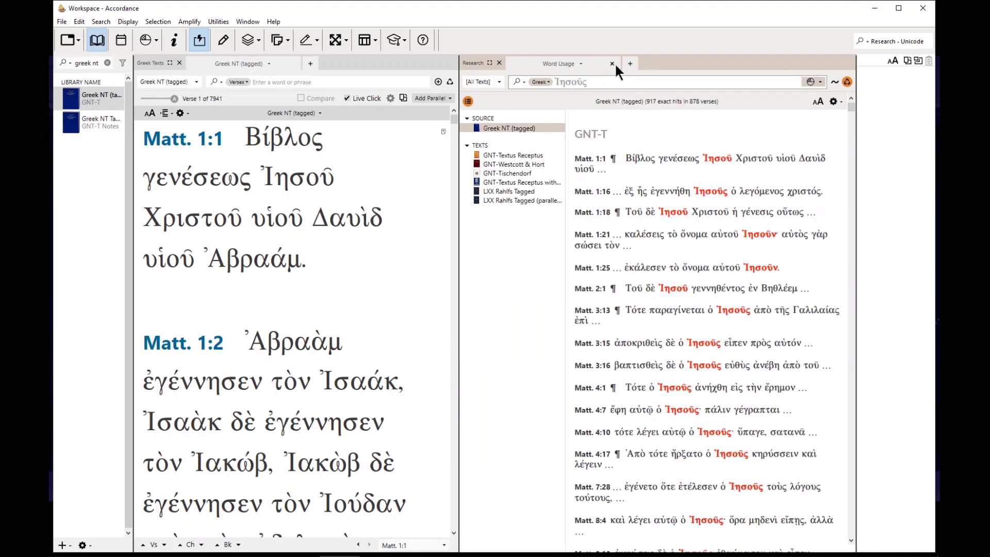
click(612, 63)
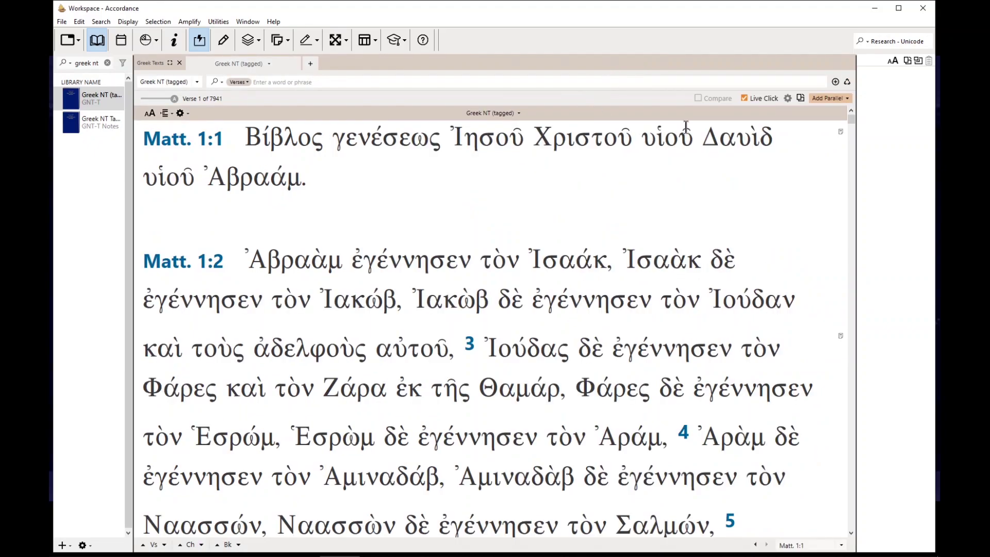
click(743, 98)
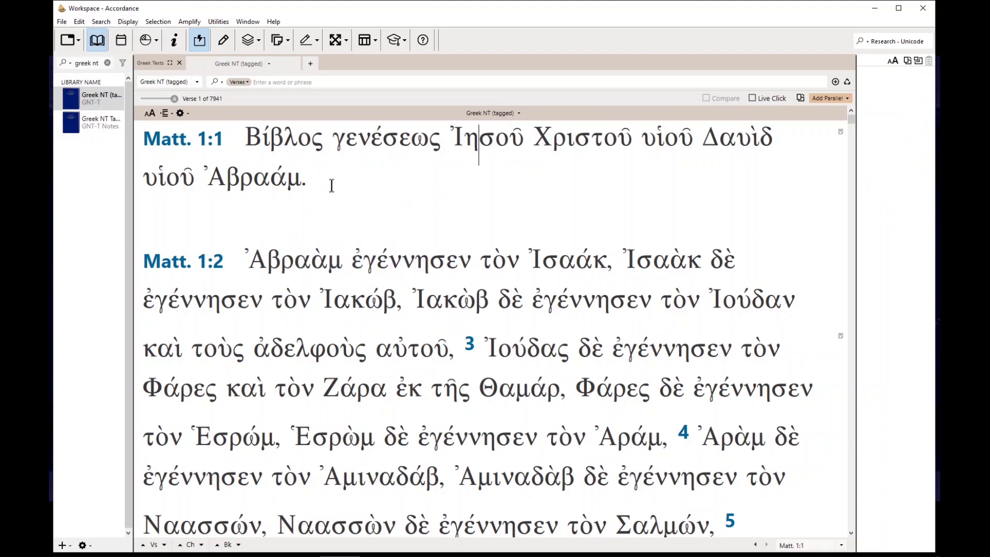
mouse_move(737, 150)
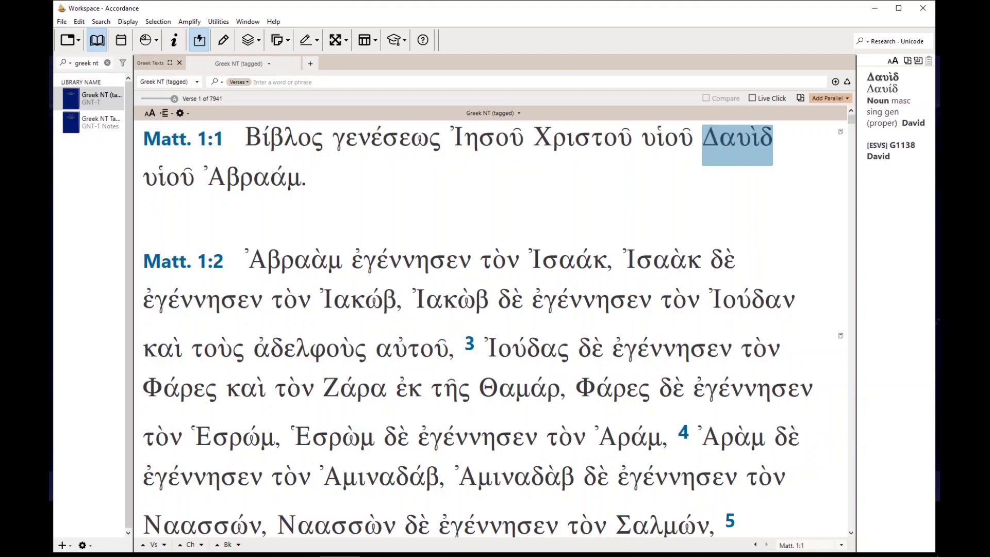